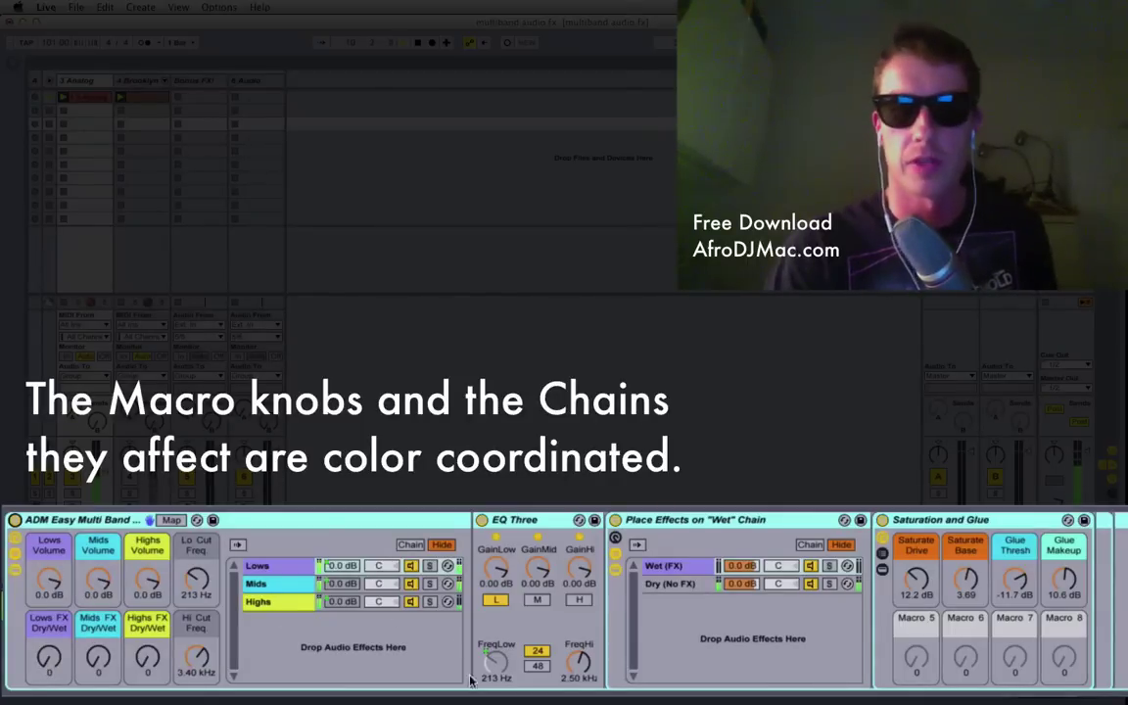
# Examine the Lows, Mids and Highs chains of the ADM Easy Multi Band FX rack, including each band's EQ Three and effects
pyautogui.click(281, 565)
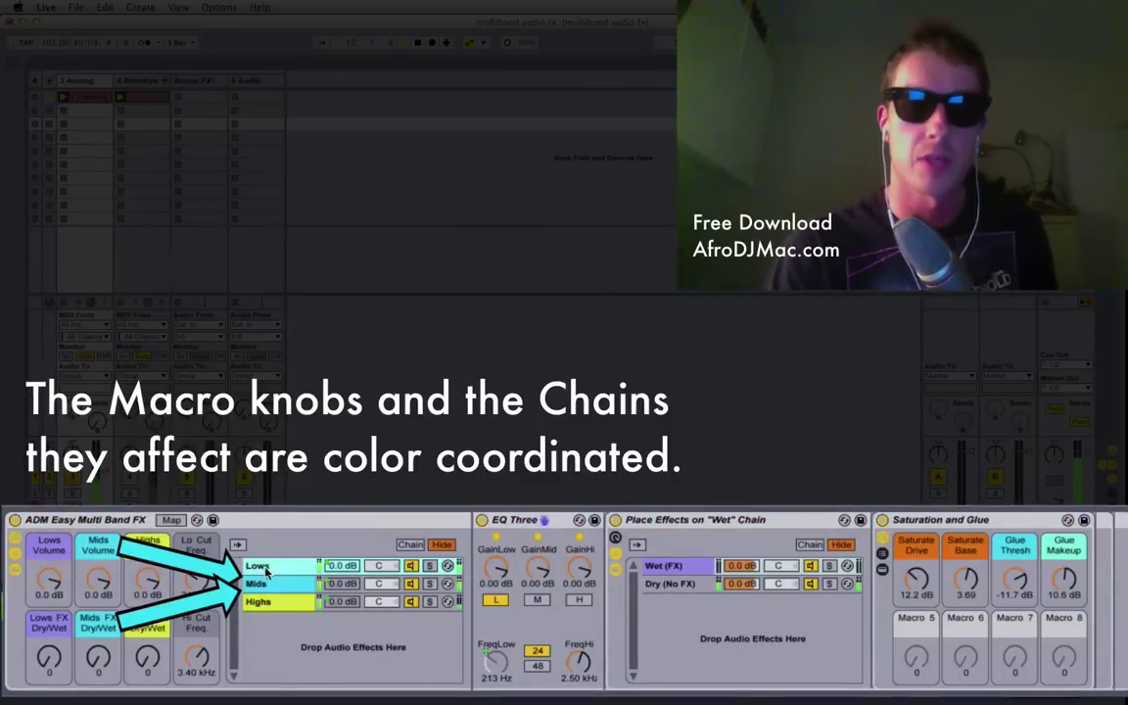
pyautogui.click(272, 585)
pyautogui.click(274, 603)
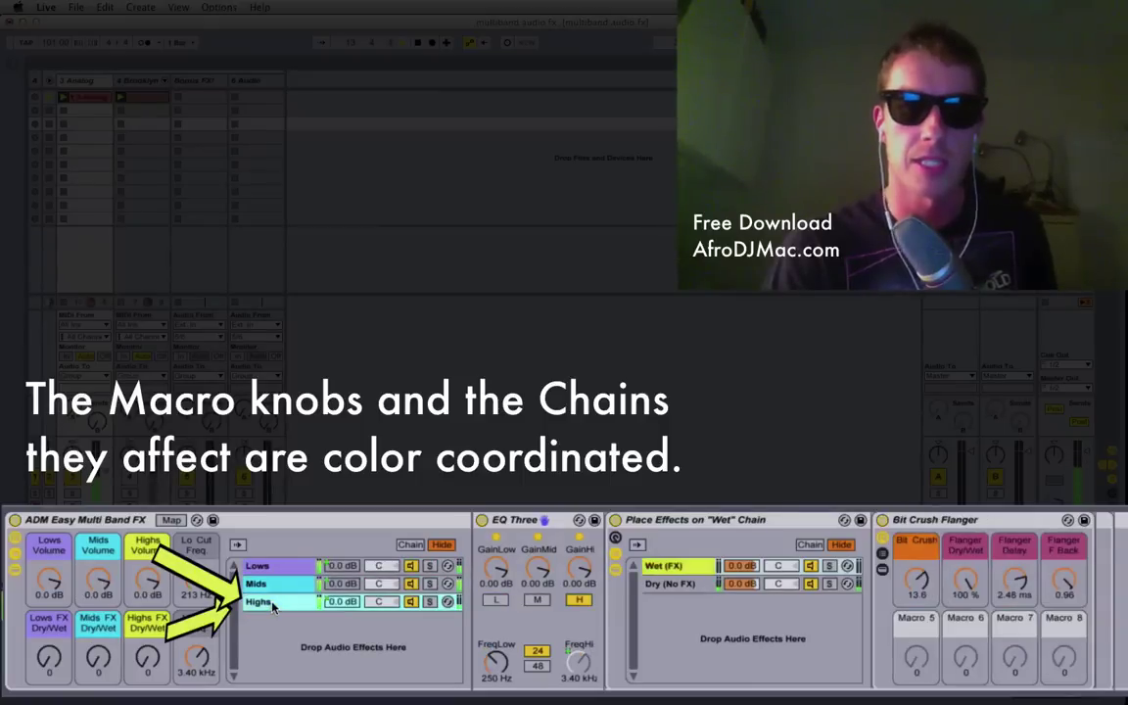
pyautogui.click(283, 567)
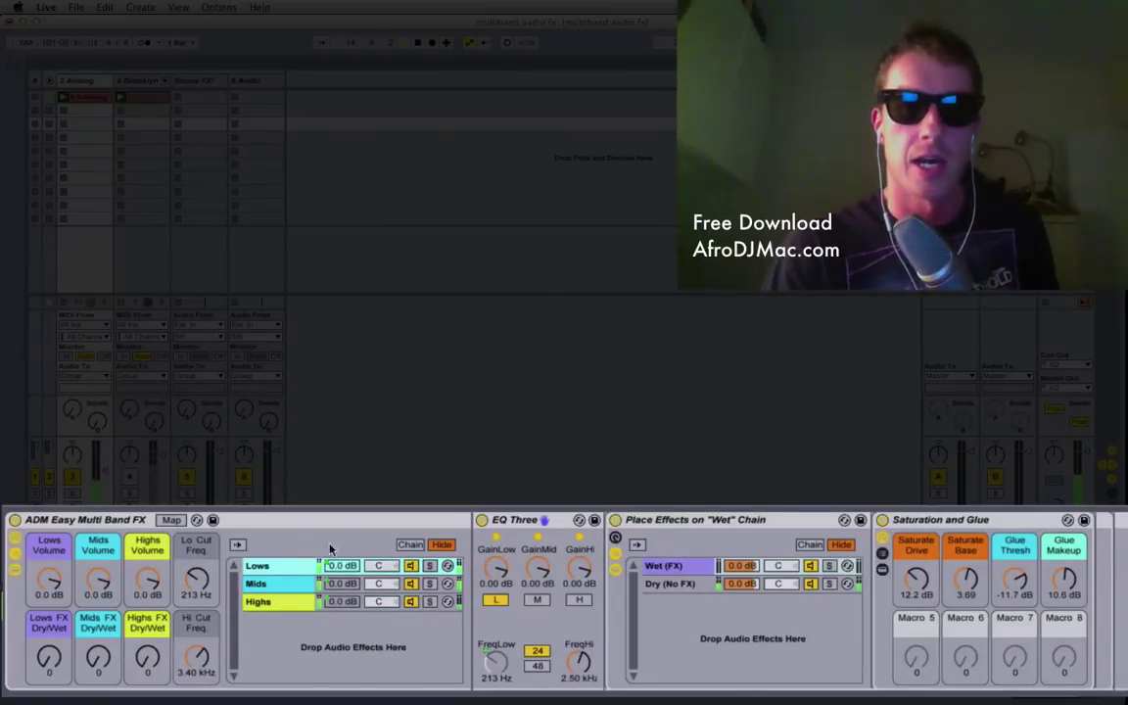
pyautogui.click(520, 519)
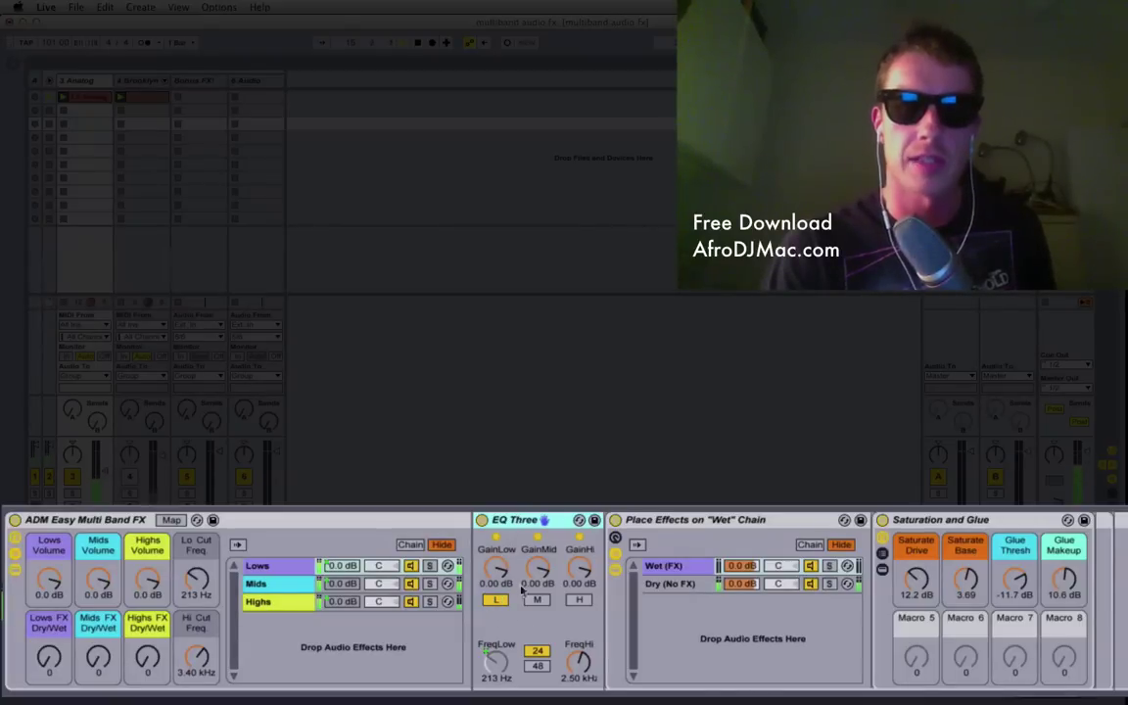
pyautogui.click(303, 584)
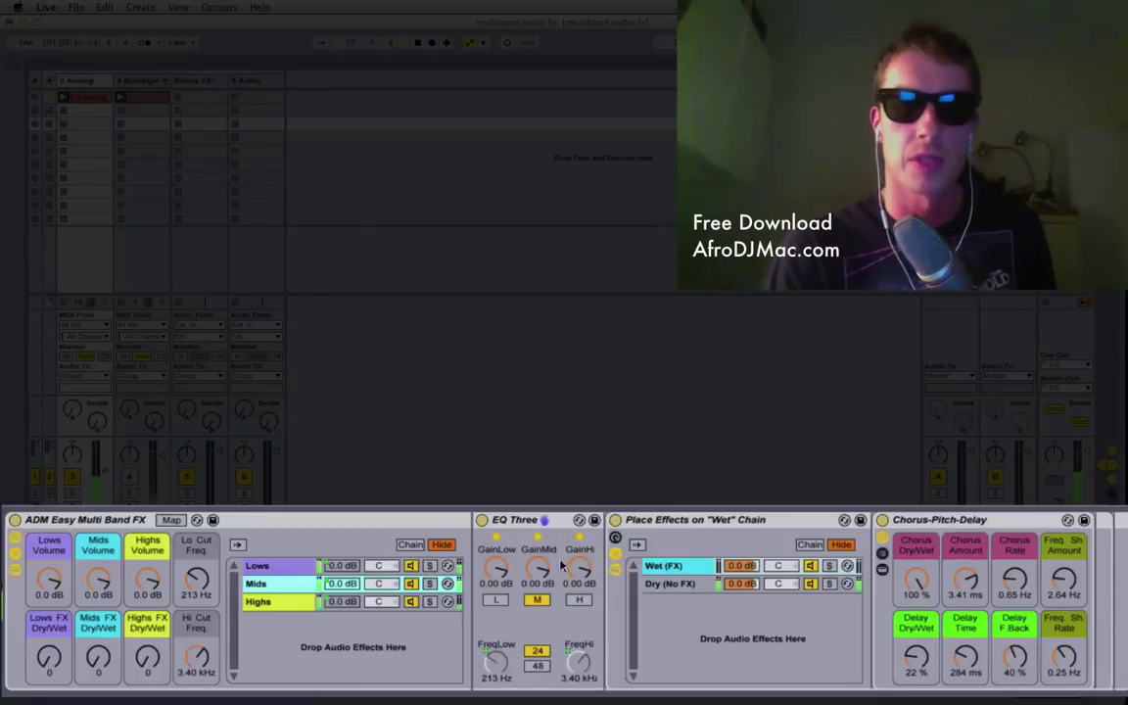
pyautogui.click(250, 604)
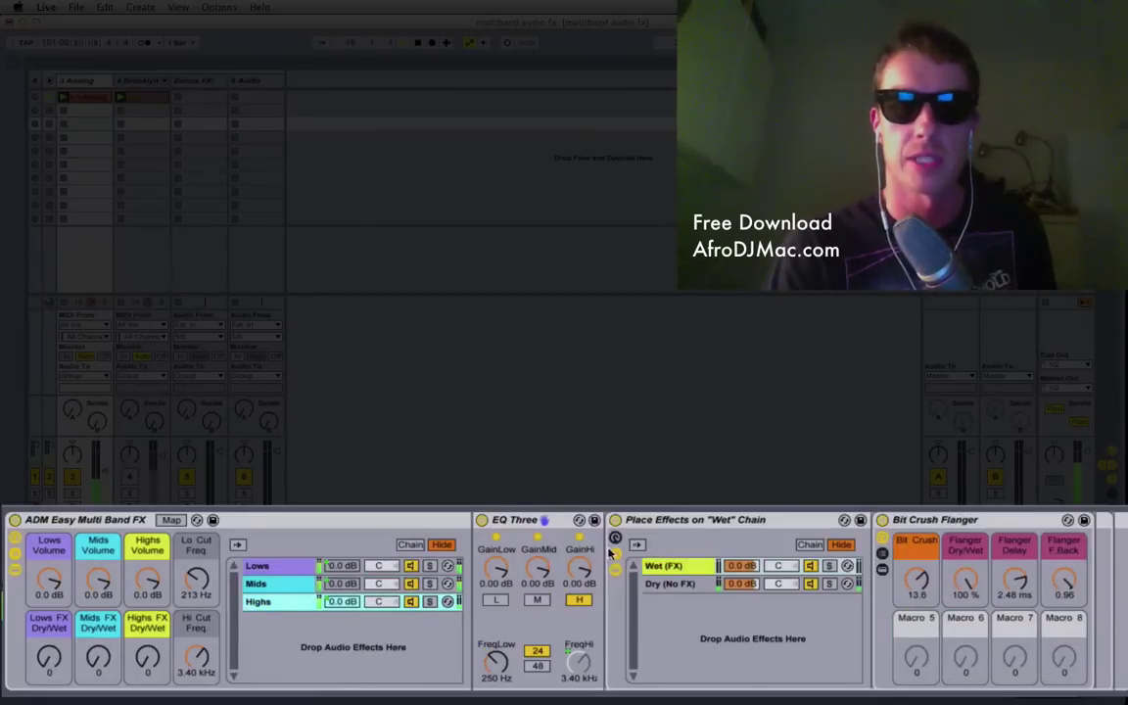
pyautogui.click(264, 568)
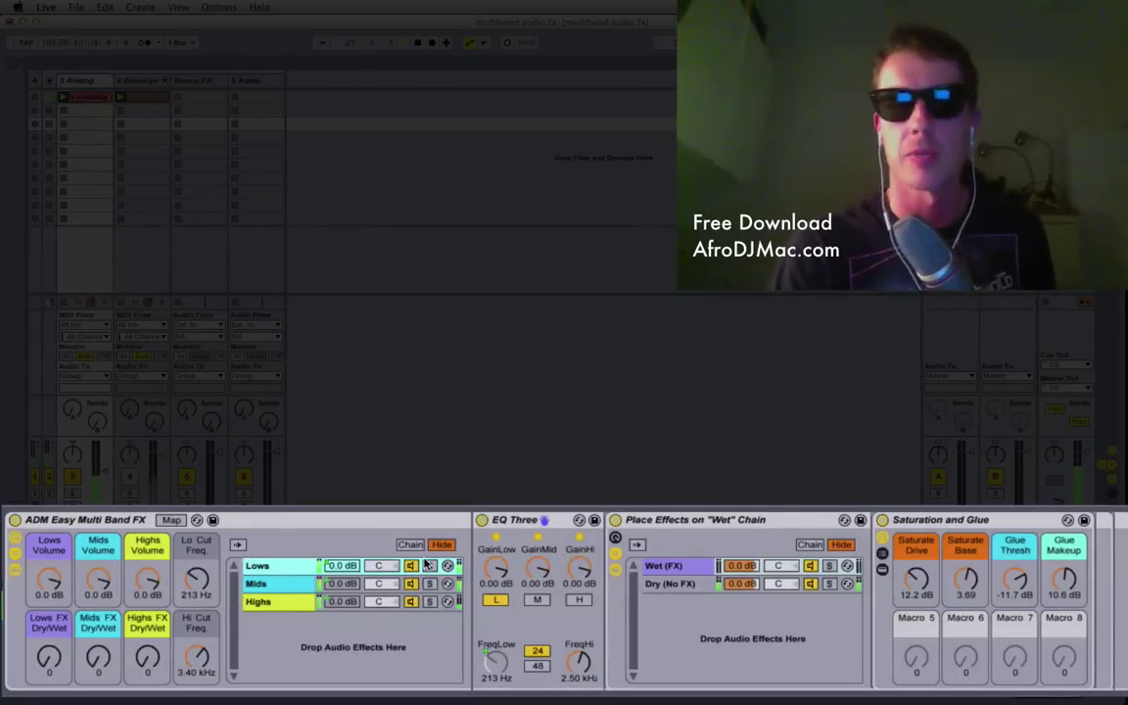
# Examine the Wet (FX) and Dry (No FX) chains inside the Lows band's Place Effects on "Wet" Chain rack
pyautogui.click(735, 520)
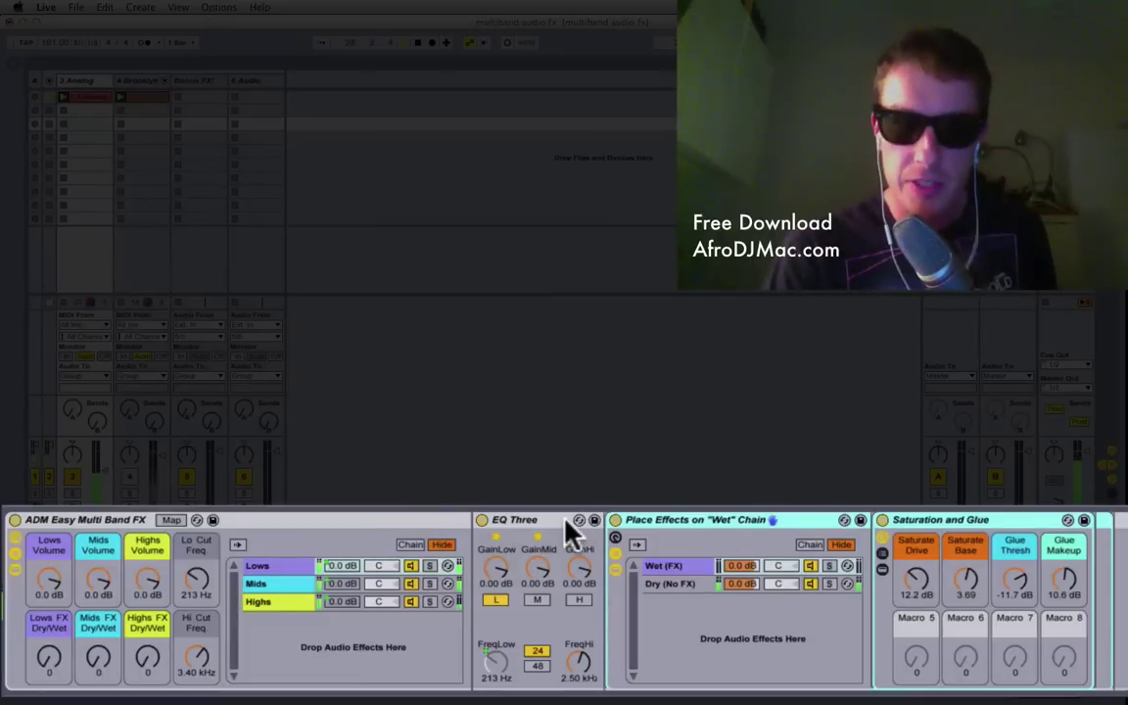
pyautogui.click(683, 569)
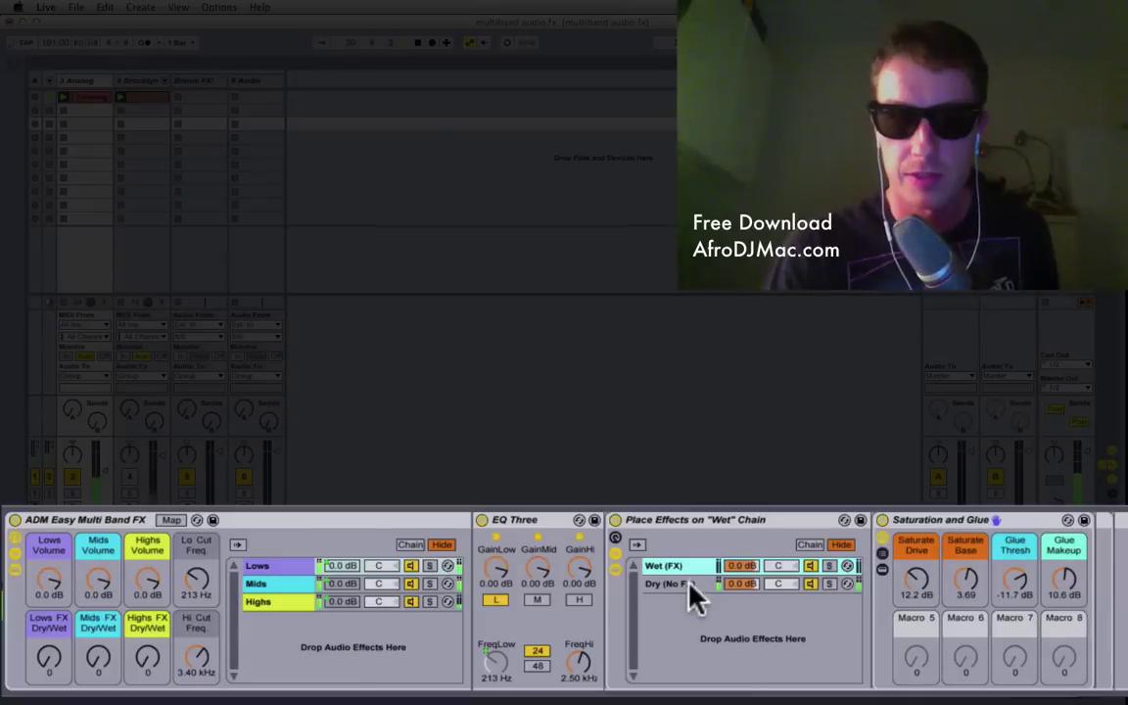
pyautogui.click(689, 582)
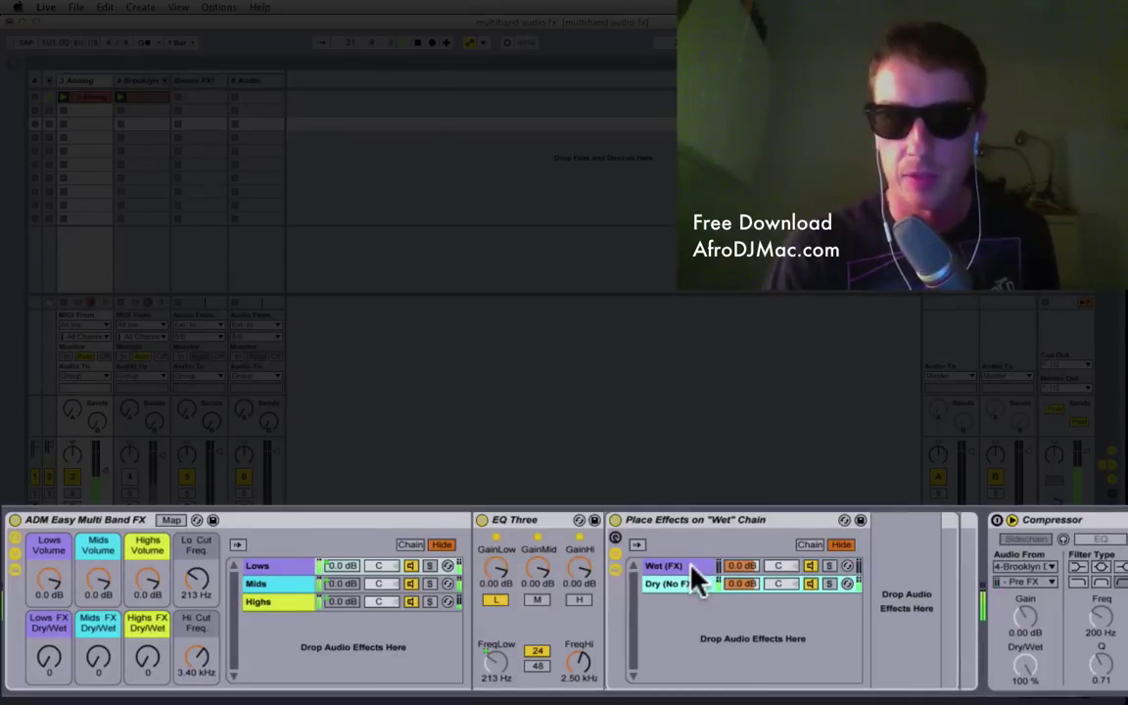
pyautogui.click(690, 568)
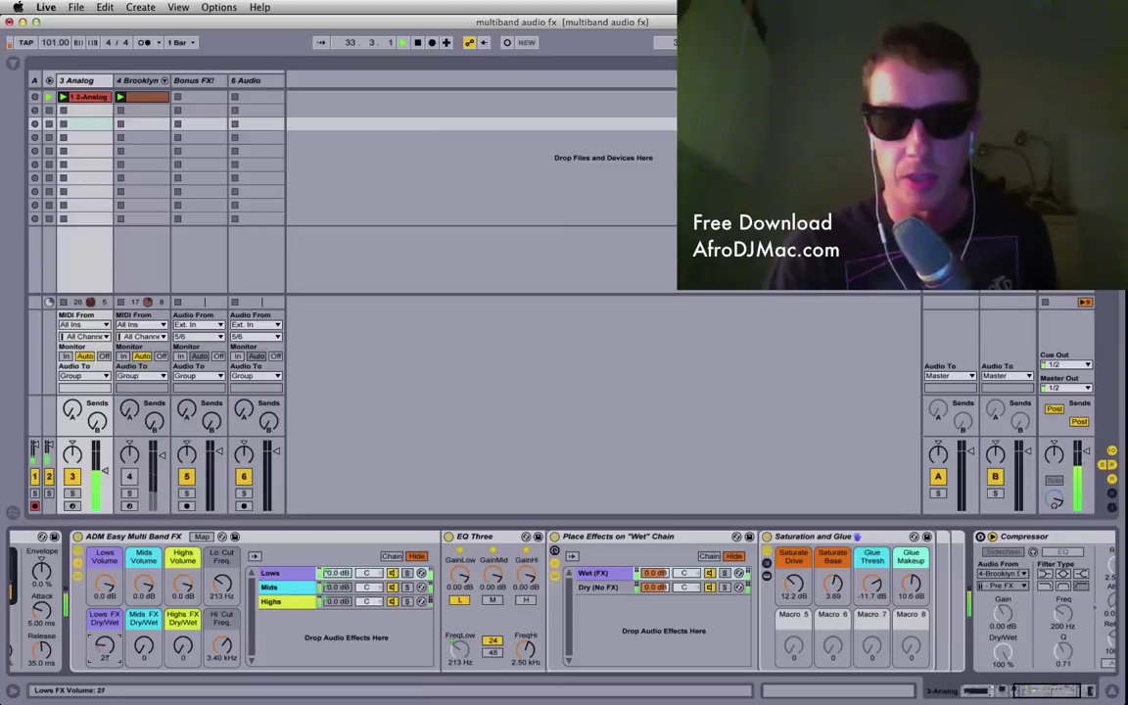
# Raise Lows FX Dry/Wet to 127 with the wet and dry chain zones displayed, and hide the zones again
pyautogui.click(703, 558)
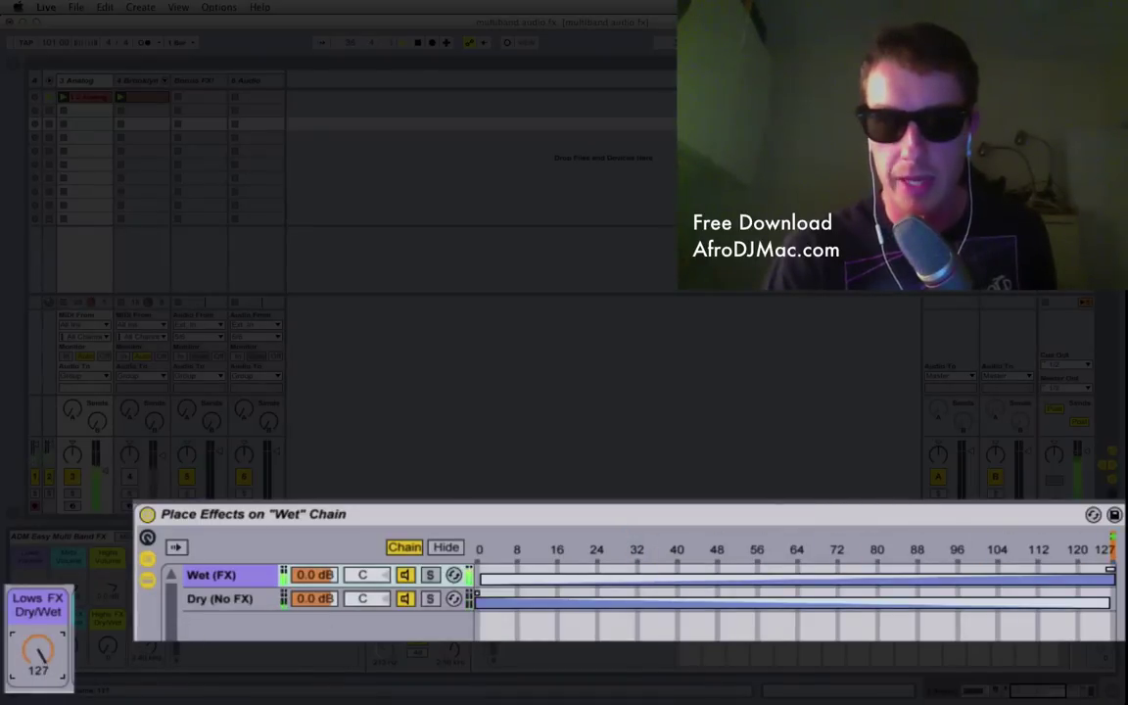
pyautogui.moveTo(39, 652); pyautogui.dragTo(38, 588)
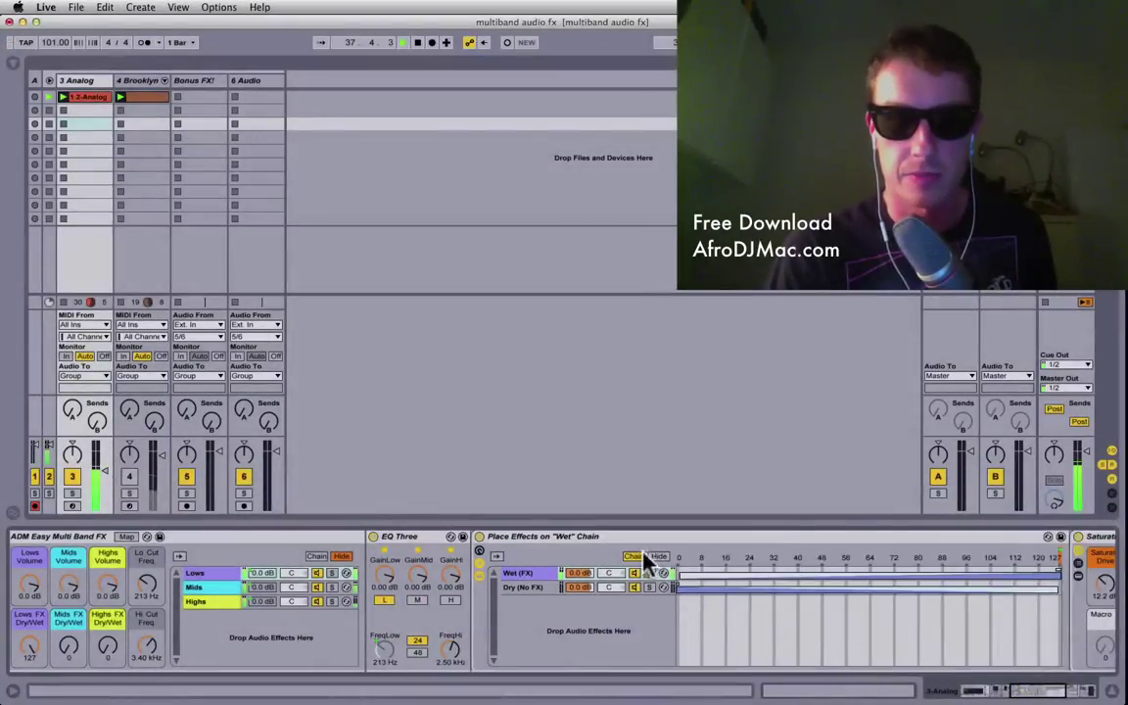
pyautogui.click(404, 547)
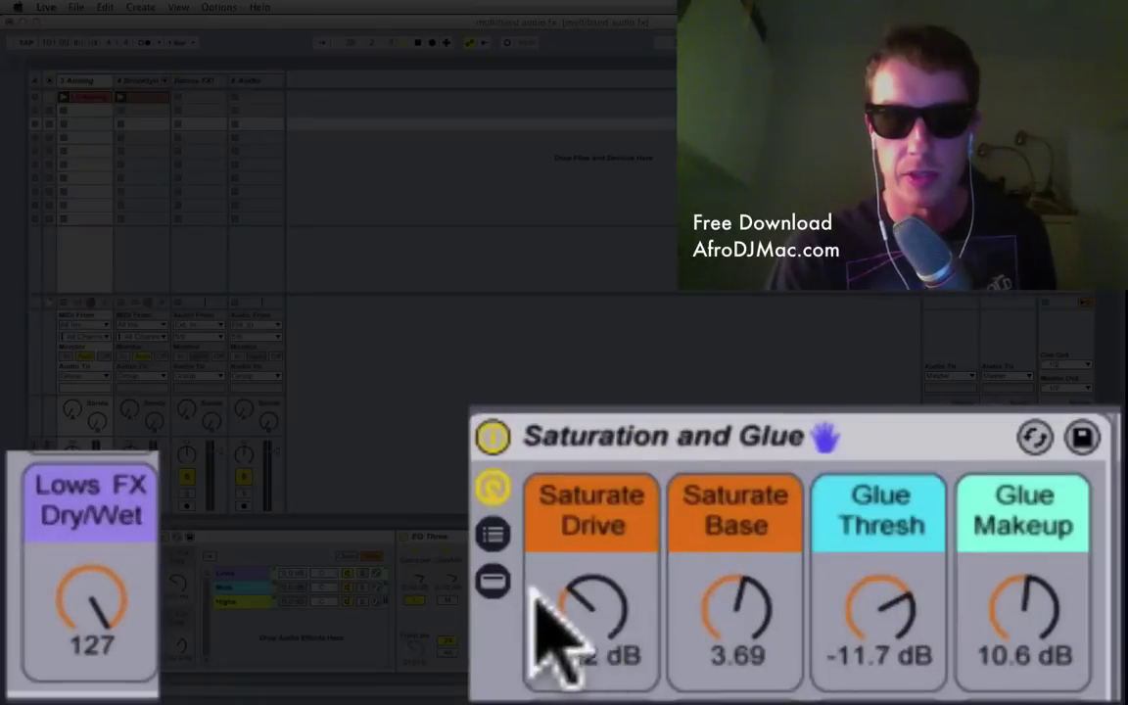
pyautogui.click(91, 614)
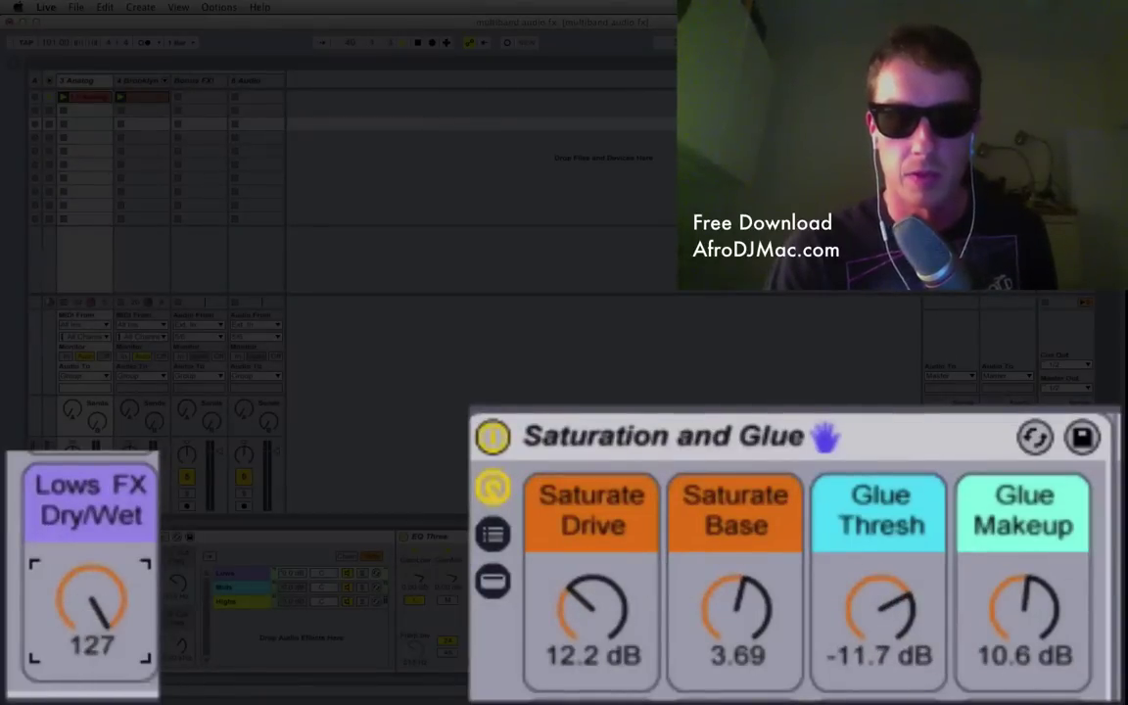
# Set Saturate Drive to 21.5 dB and Saturate Base to 2.55 in the Saturation and Glue rack
pyautogui.moveTo(620, 599)
pyautogui.mouseDown()
pyautogui.moveTo(620, 519)
pyautogui.moveTo(620, 589)
pyautogui.mouseUp()
pyautogui.click(746, 568)
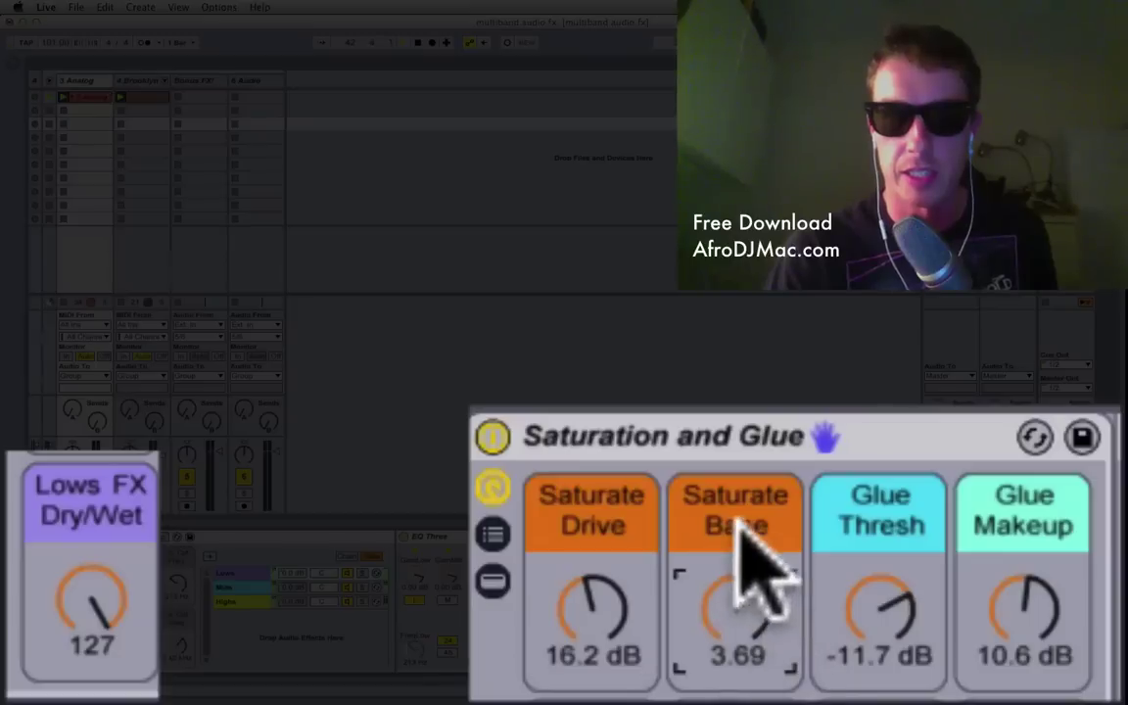
pyautogui.moveTo(754, 578); pyautogui.dragTo(754, 519)
pyautogui.moveTo(591, 612)
pyautogui.mouseDown()
pyautogui.moveTo(592, 656)
pyautogui.moveTo(592, 577)
pyautogui.moveTo(591, 612)
pyautogui.mouseUp()
pyautogui.moveTo(748, 626)
pyautogui.mouseDown()
pyautogui.moveTo(748, 686)
pyautogui.moveTo(748, 636)
pyautogui.mouseUp()
# Set Glue Thresh to -18.9 dB and Glue Makeup to 12.0 dB, and bring Lows FX Dry/Wet down to 0
pyautogui.click(862, 612)
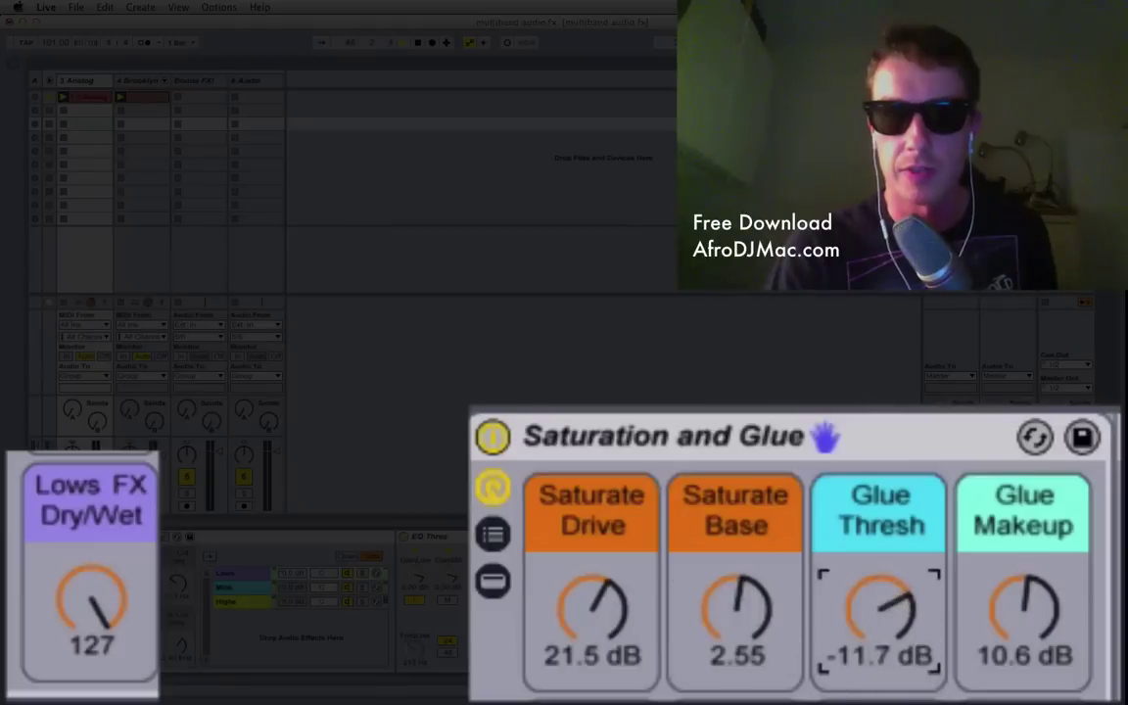
pyautogui.moveTo(879, 612)
pyautogui.mouseDown()
pyautogui.moveTo(879, 597)
pyautogui.moveTo(879, 637)
pyautogui.mouseUp()
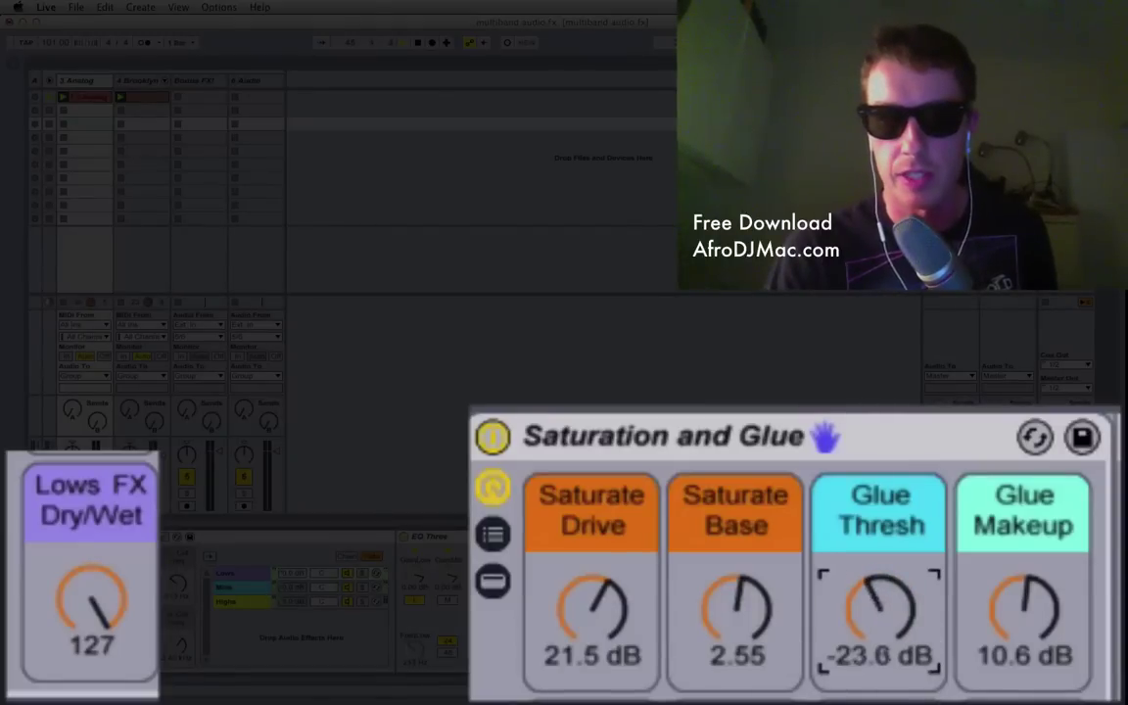
pyautogui.moveTo(1024, 637)
pyautogui.mouseDown()
pyautogui.moveTo(1023, 598)
pyautogui.moveTo(1024, 635)
pyautogui.mouseUp()
pyautogui.moveTo(904, 617); pyautogui.dragTo(904, 594)
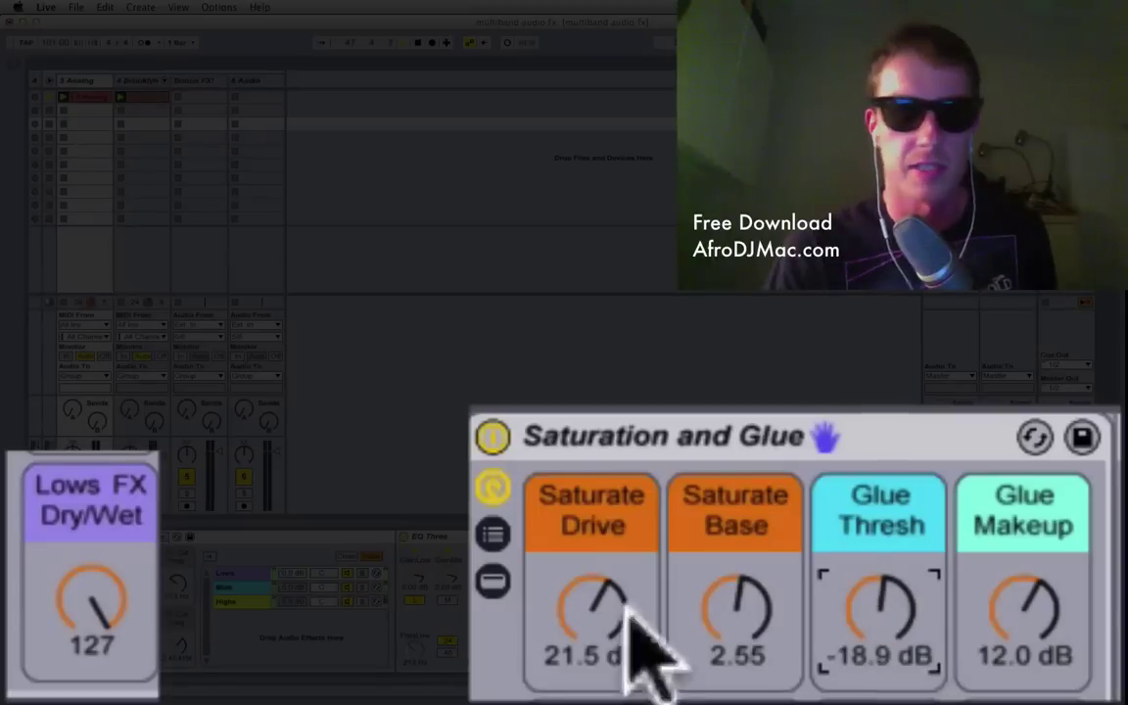
pyautogui.moveTo(121, 604); pyautogui.dragTo(121, 686)
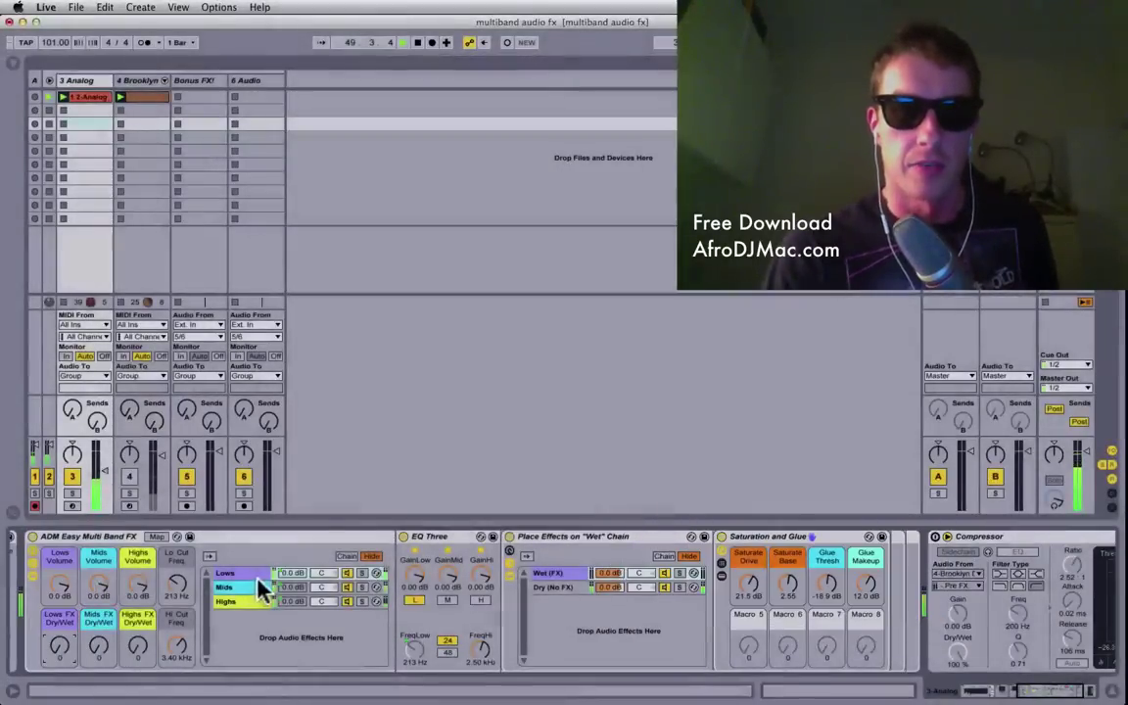
# Select the Mids chain, check its wet and dry chain zones, and raise Mids FX Dry/Wet to 127
pyautogui.click(258, 586)
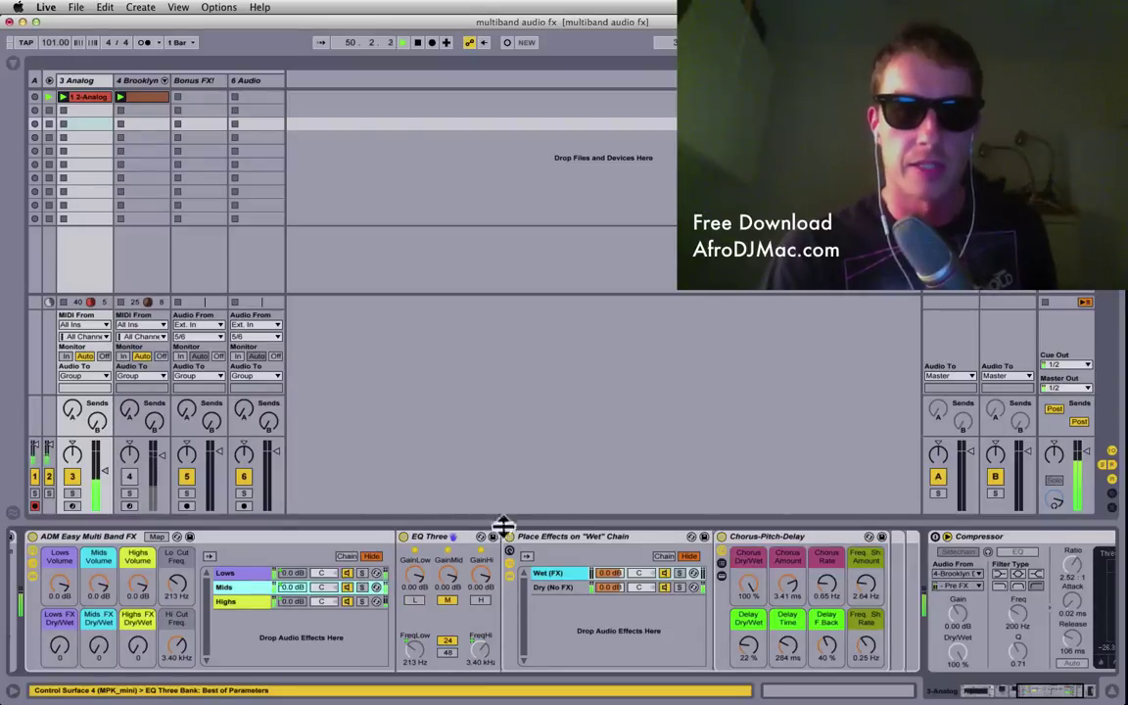
pyautogui.click(664, 557)
pyautogui.moveTo(99, 654)
pyautogui.mouseDown()
pyautogui.moveTo(98, 554)
pyautogui.moveTo(99, 654)
pyautogui.mouseUp()
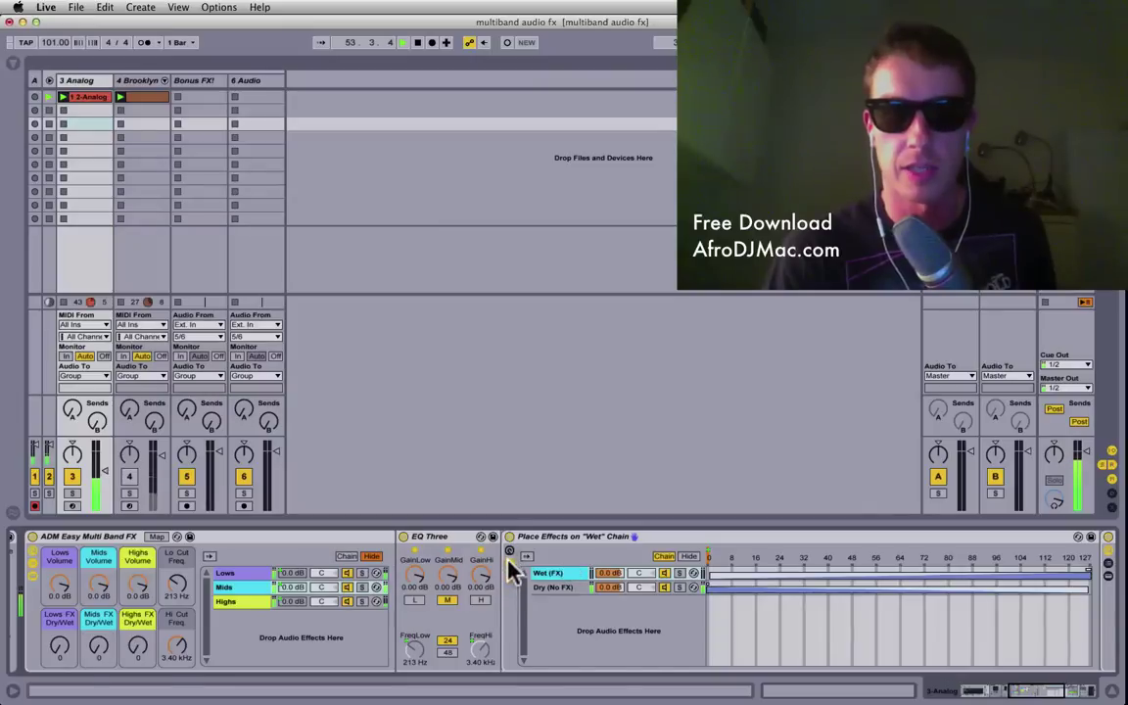
pyautogui.click(508, 563)
pyautogui.click(509, 563)
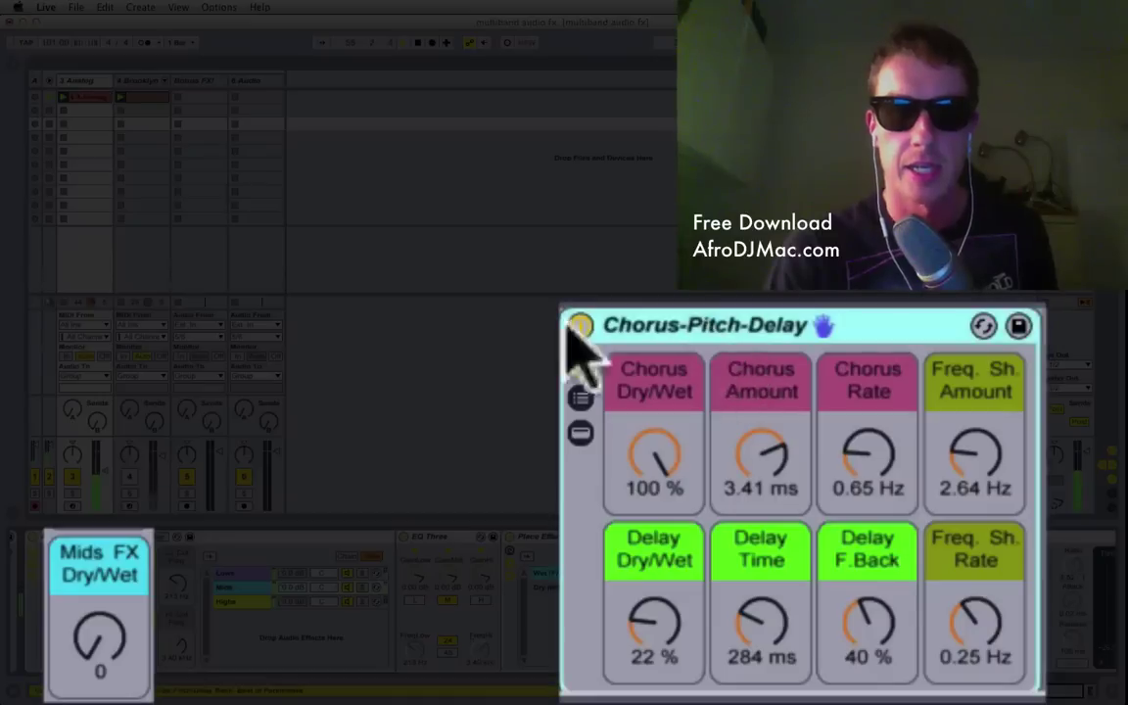
pyautogui.moveTo(78, 639); pyautogui.dragTo(78, 598)
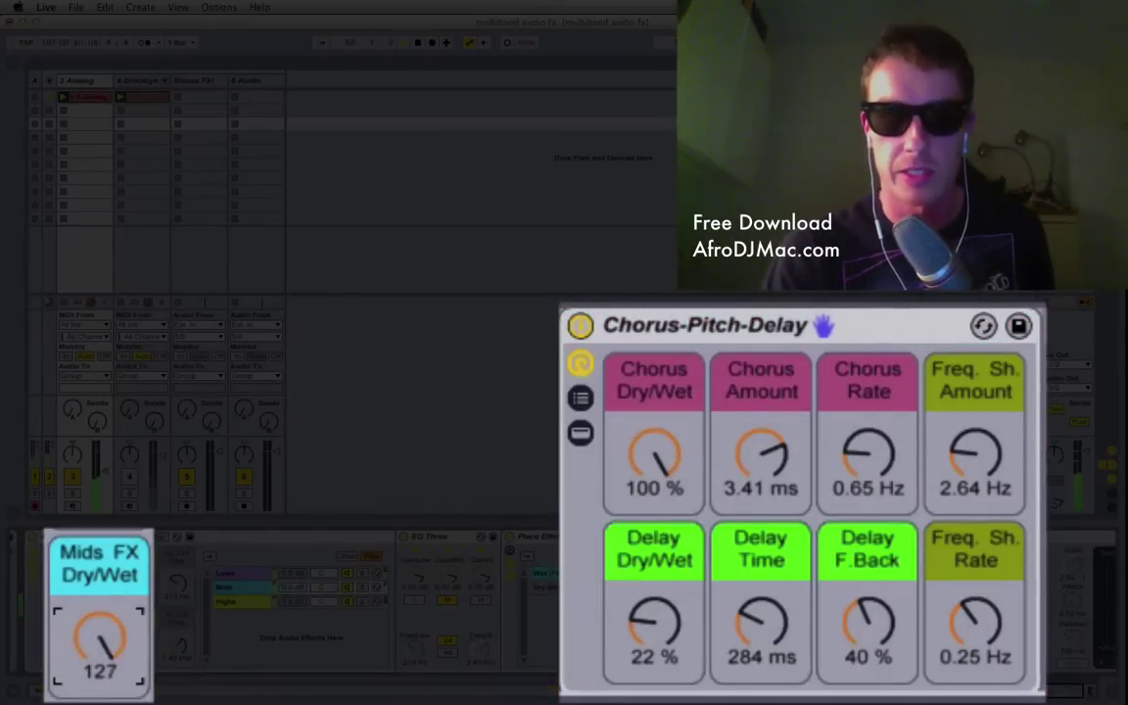
# Set Chorus Amount to 2.84 ms and Chorus Rate to 0.62 Hz in the Chorus-Pitch-Delay rack
pyautogui.moveTo(759, 458); pyautogui.dragTo(759, 431)
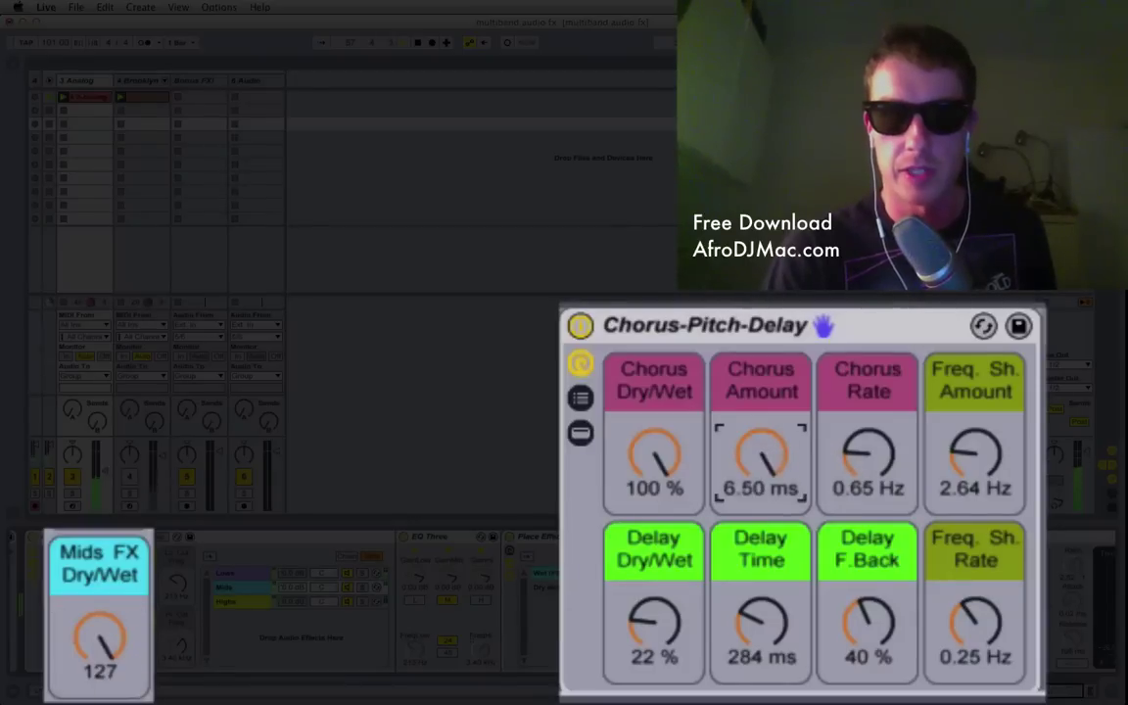
pyautogui.moveTo(868, 466); pyautogui.dragTo(868, 408)
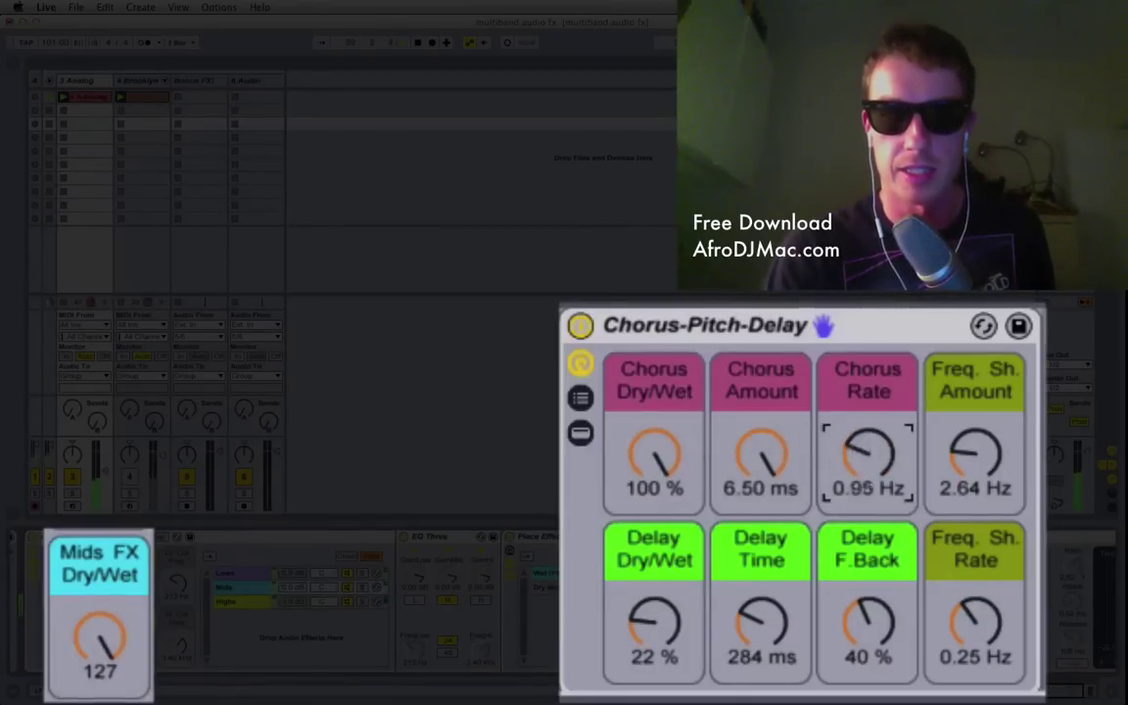
pyautogui.moveTo(868, 460); pyautogui.dragTo(869, 466)
pyautogui.moveTo(761, 456); pyautogui.dragTo(761, 470)
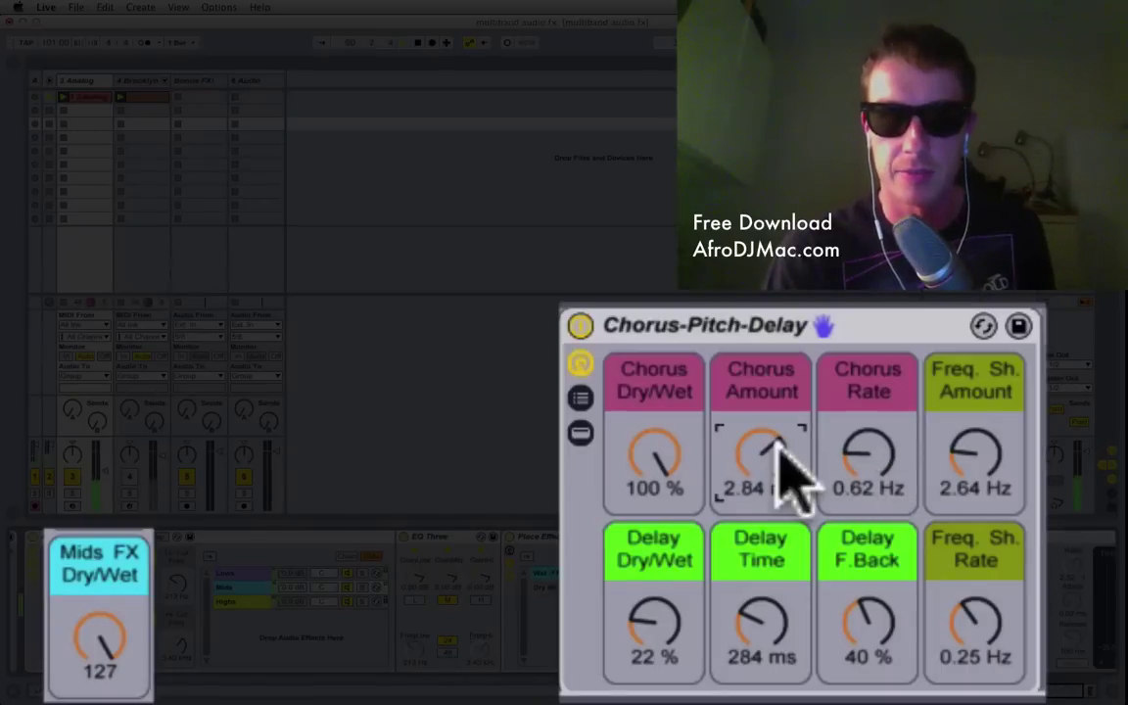
# Set the frequency shift amount to 8.95 Hz and rate to 0.06 Hz, Delay Dry/Wet to 48 % and Delay Time to 520 ms
pyautogui.moveTo(969, 467)
pyautogui.mouseDown()
pyautogui.moveTo(969, 437)
pyautogui.moveTo(959, 449)
pyautogui.mouseUp()
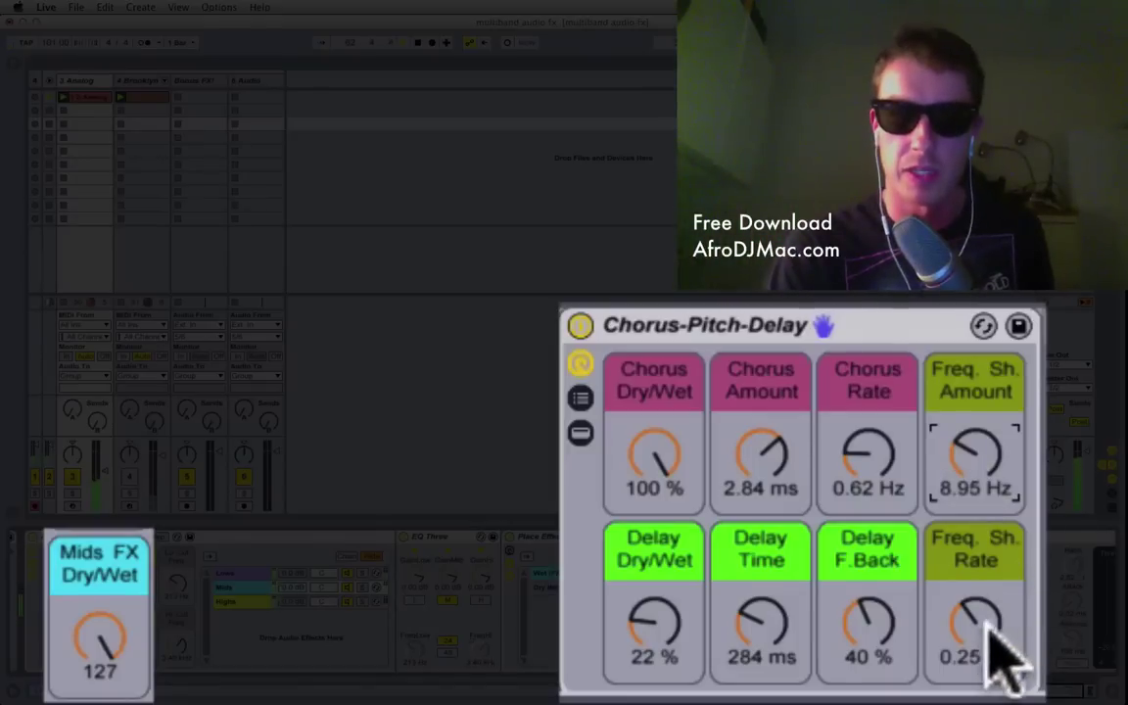
pyautogui.moveTo(985, 627)
pyautogui.mouseDown()
pyautogui.moveTo(984, 615)
pyautogui.moveTo(984, 636)
pyautogui.mouseUp()
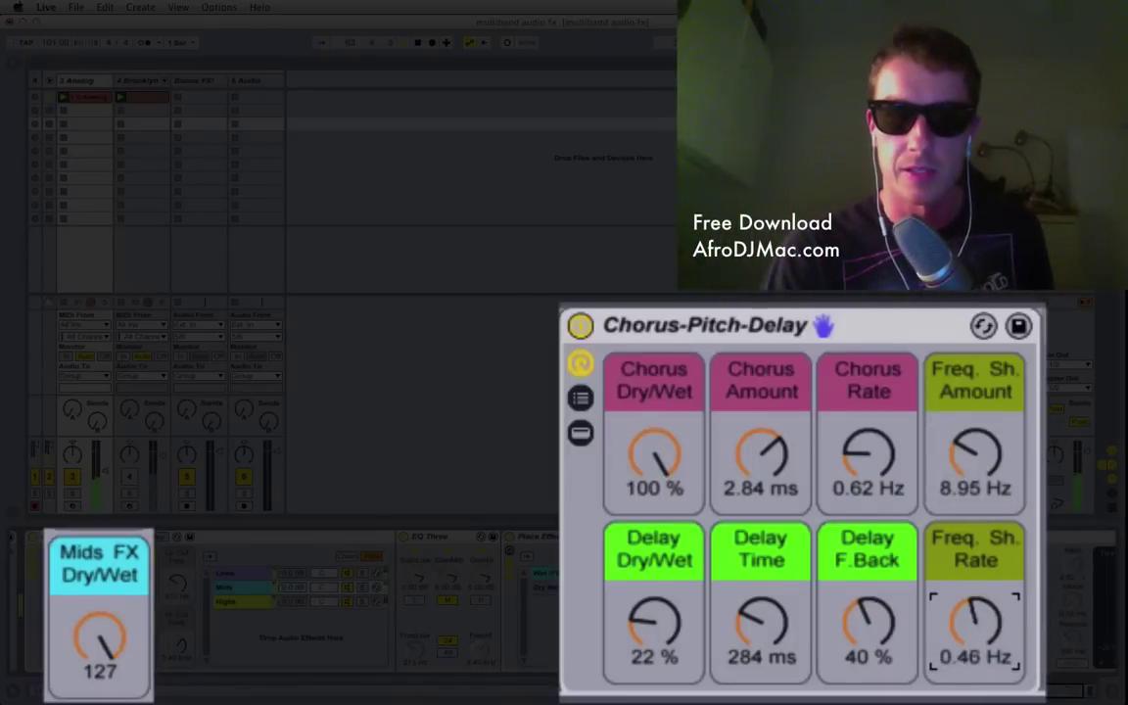
pyautogui.moveTo(656, 627); pyautogui.dragTo(656, 602)
pyautogui.moveTo(761, 627)
pyautogui.mouseDown()
pyautogui.moveTo(761, 592)
pyautogui.moveTo(760, 622)
pyautogui.mouseUp()
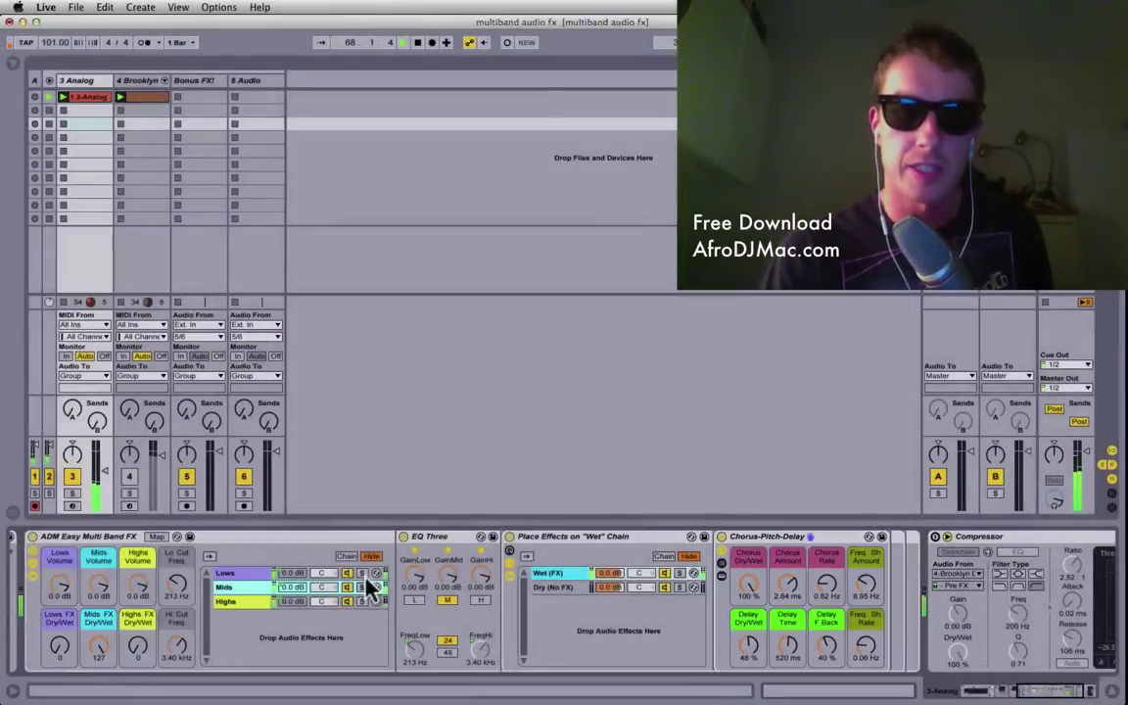
# Solo the Mids chain and lower Delay Dry/Wet to 9.4 % in the Chorus-Pitch-Delay rack
pyautogui.click(362, 586)
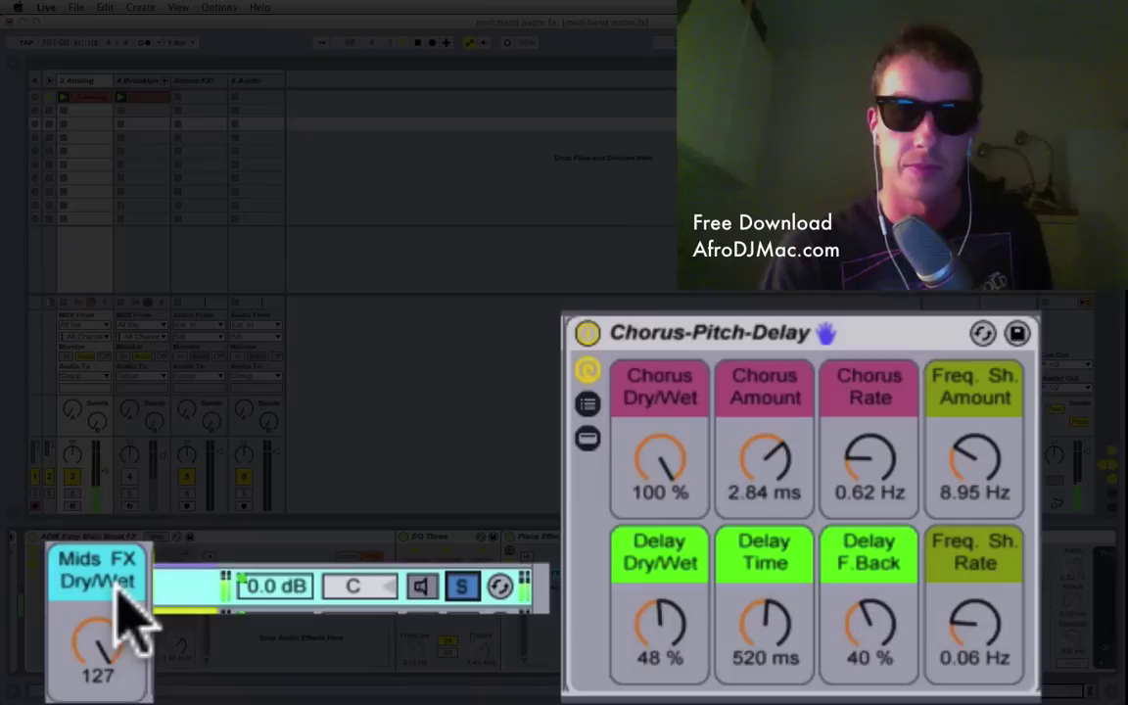
pyautogui.moveTo(674, 630); pyautogui.dragTo(674, 686)
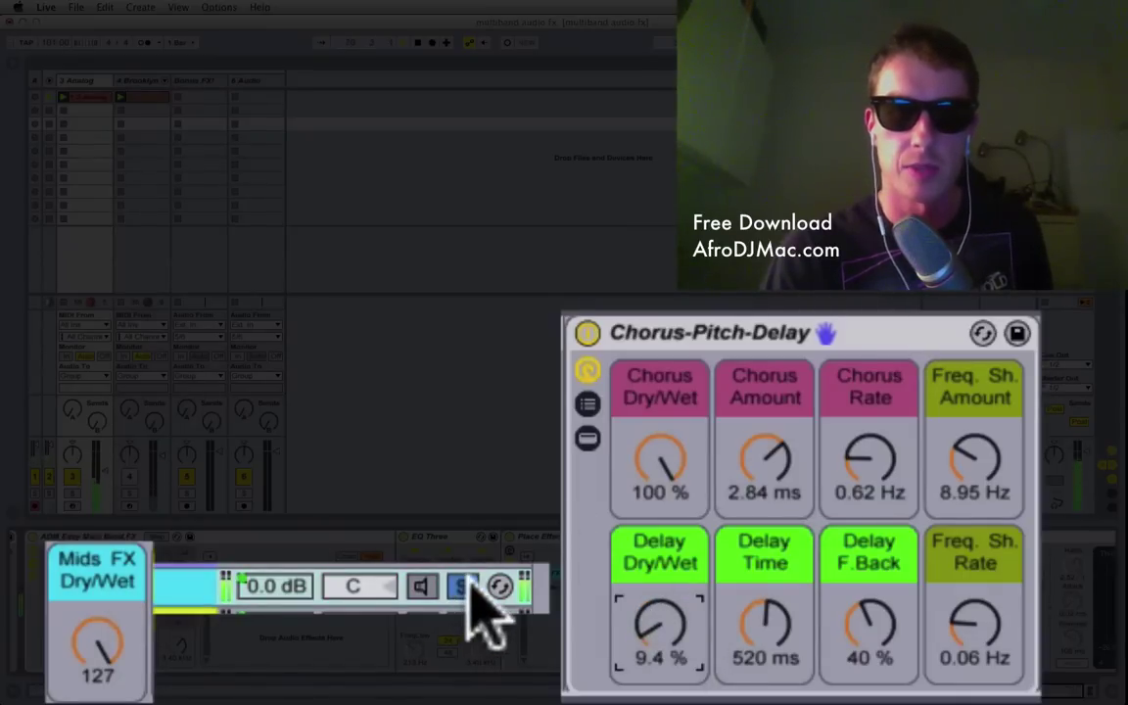
# Bring Mids FX Dry/Wet down to 64 and further to 0 on the soloed Mids chain
pyautogui.click(104, 658)
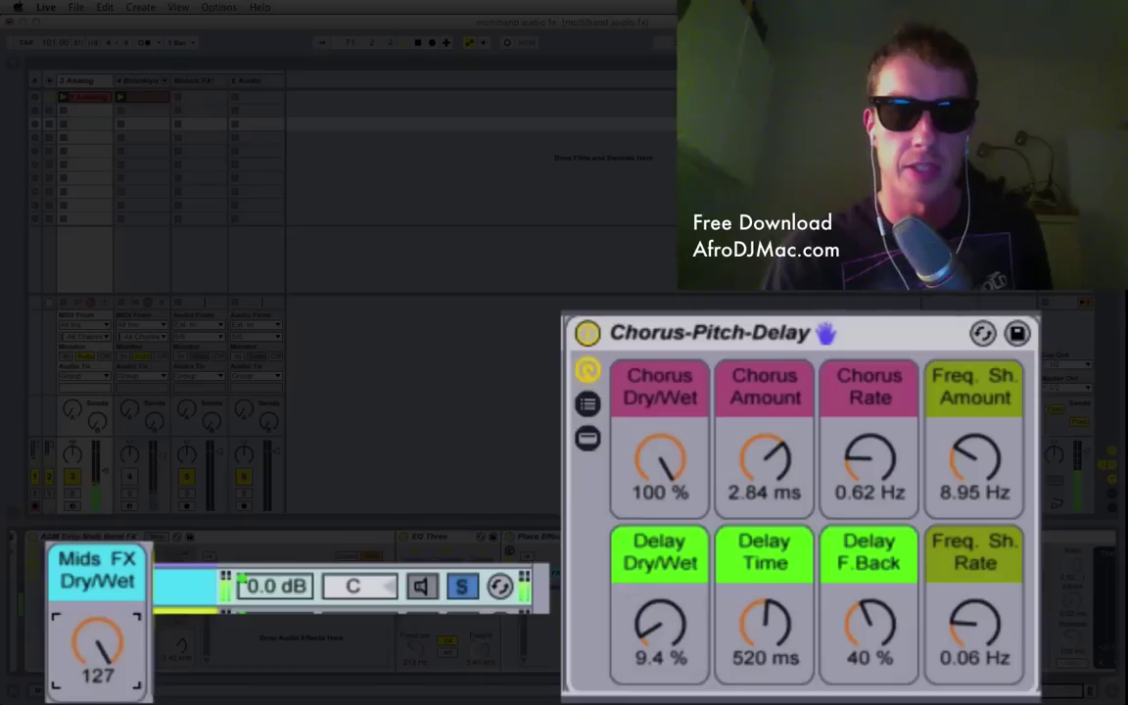
pyautogui.moveTo(103, 658); pyautogui.dragTo(104, 700)
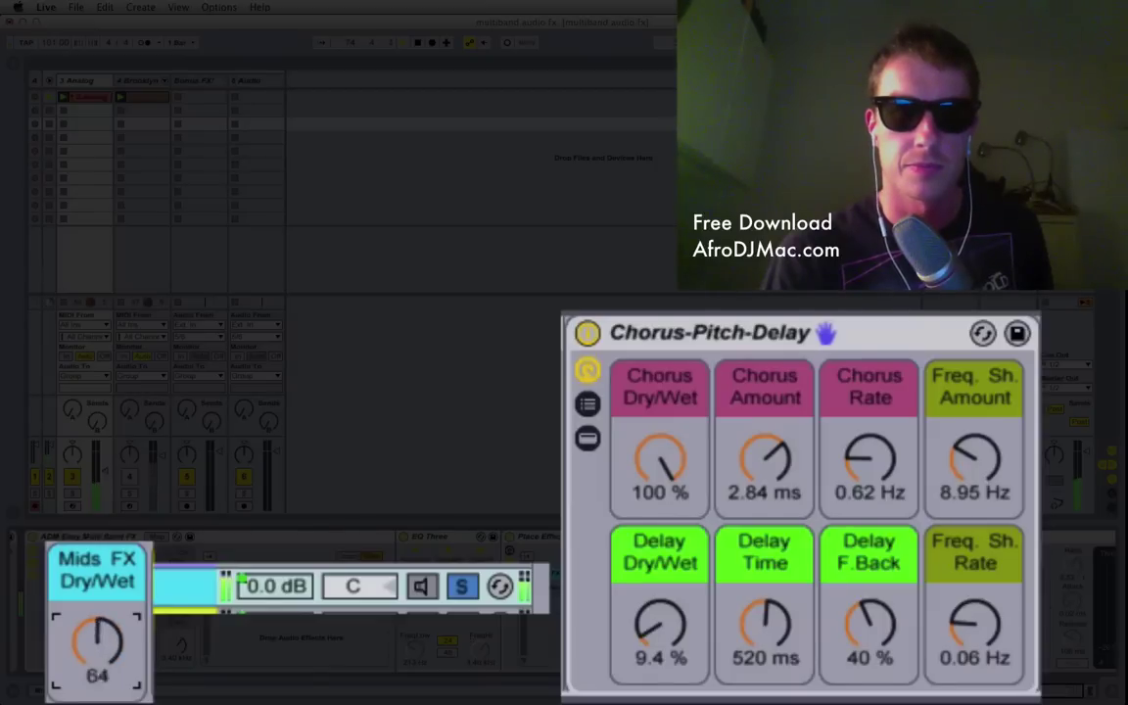
pyautogui.moveTo(97, 641); pyautogui.dragTo(97, 670)
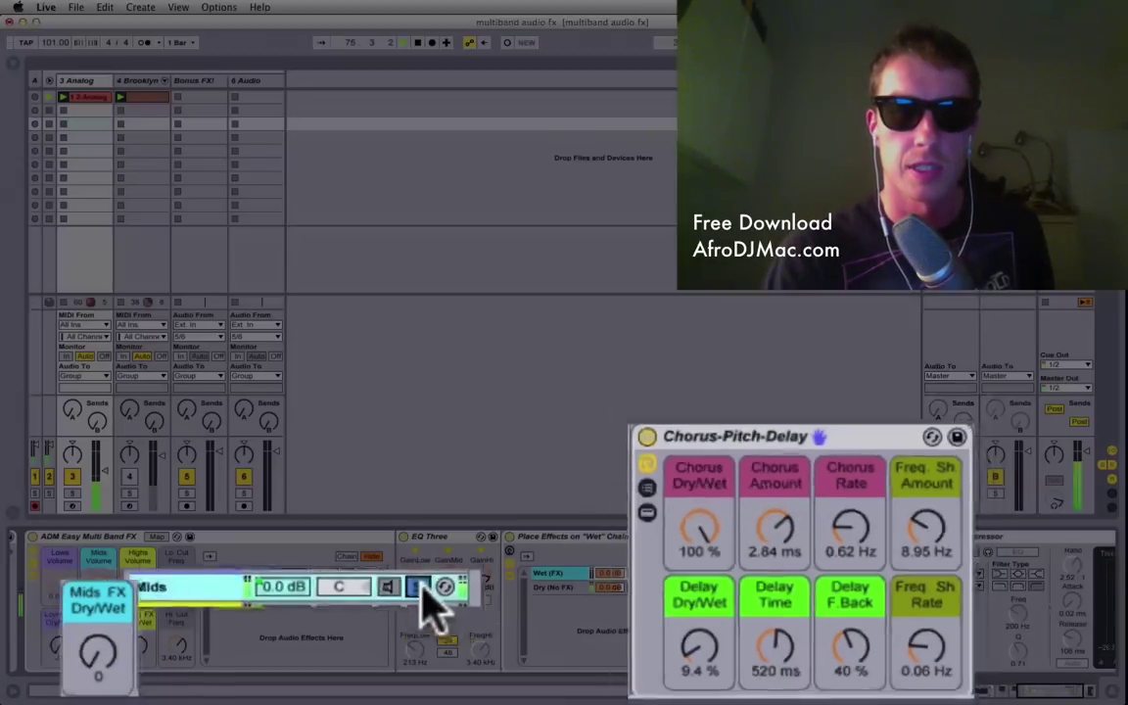
# Solo the Highs chain instead of Mids, set Hi Cut Freq. to 2.07 kHz and select the Highs chain
pyautogui.click(462, 586)
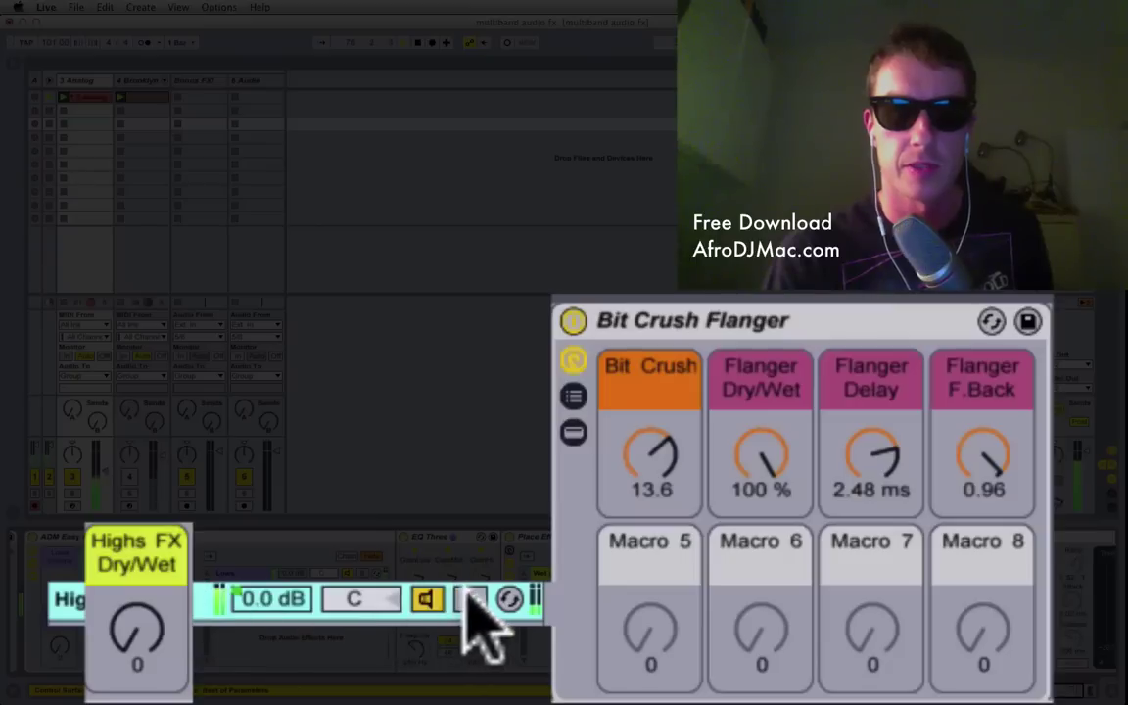
pyautogui.click(361, 602)
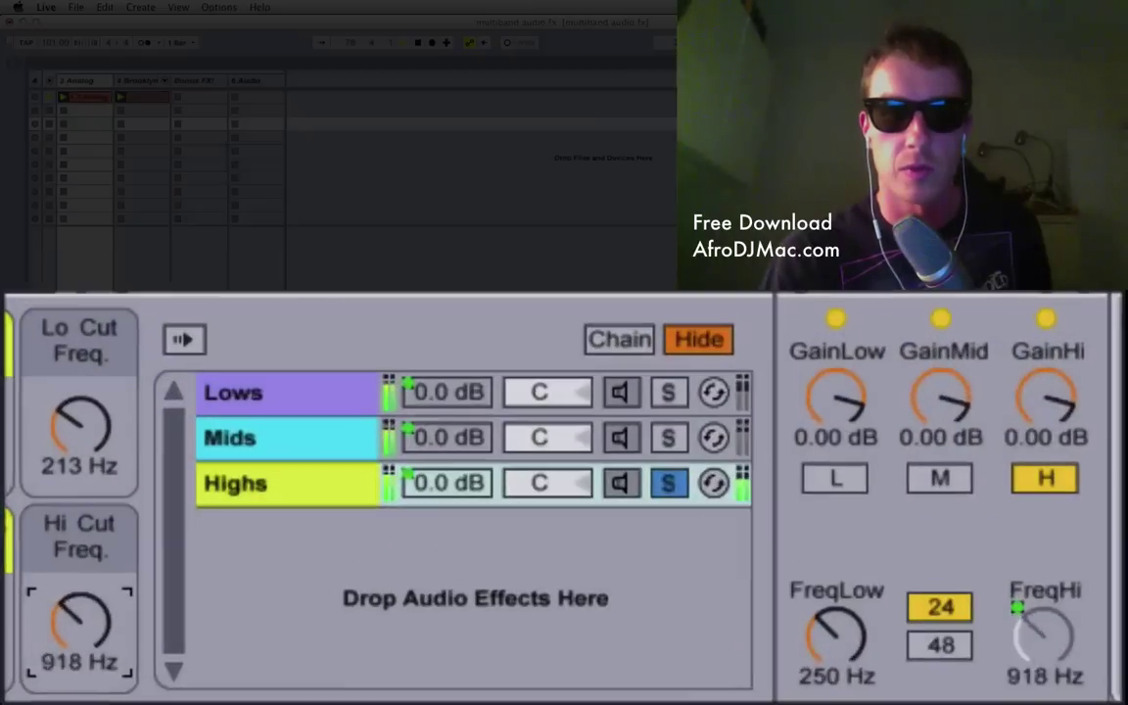
pyautogui.moveTo(80, 621)
pyautogui.mouseDown()
pyautogui.moveTo(81, 567)
pyautogui.moveTo(80, 630)
pyautogui.moveTo(81, 597)
pyautogui.mouseUp()
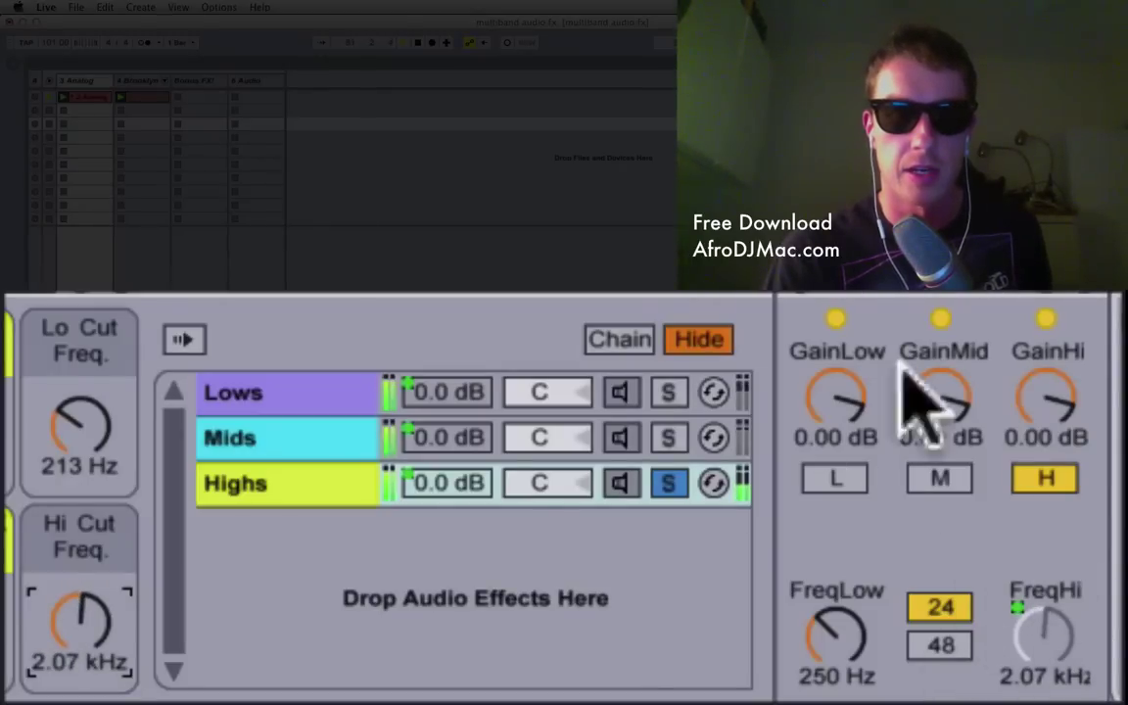
pyautogui.click(277, 479)
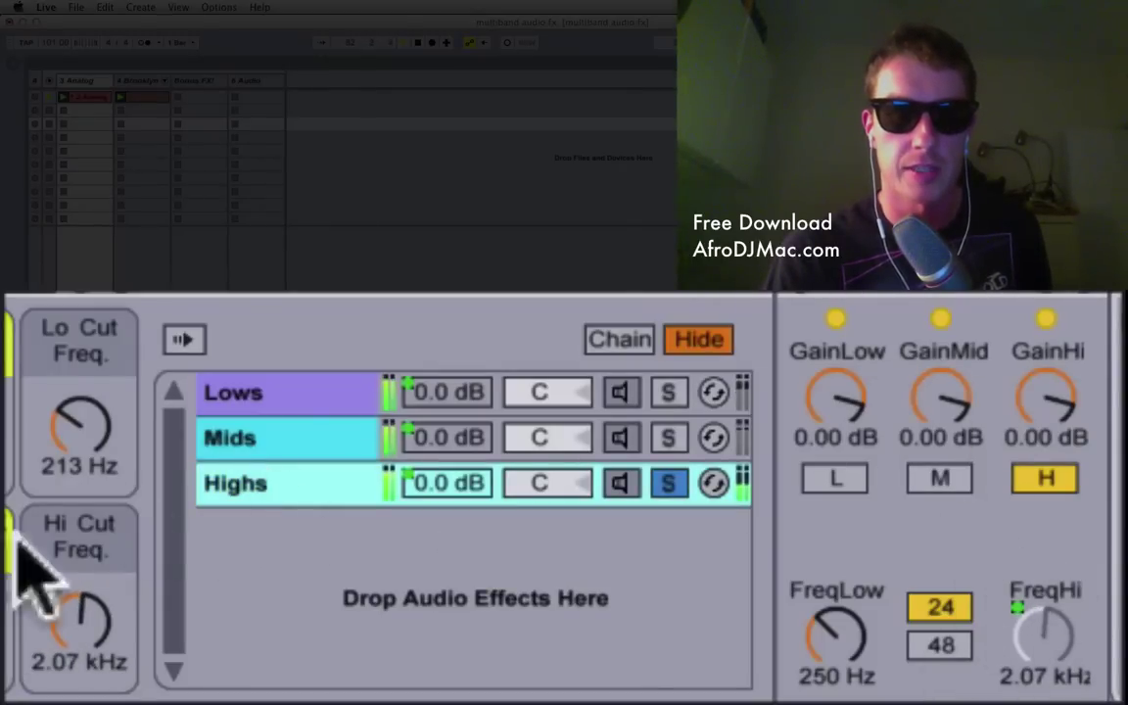
# Set Hi Cut Freq. to 1.56 kHz and try a different Lo Cut Freq. while checking EQ Three on the Lows and Mids chains
pyautogui.moveTo(75, 646); pyautogui.dragTo(78, 614)
pyautogui.click(262, 438)
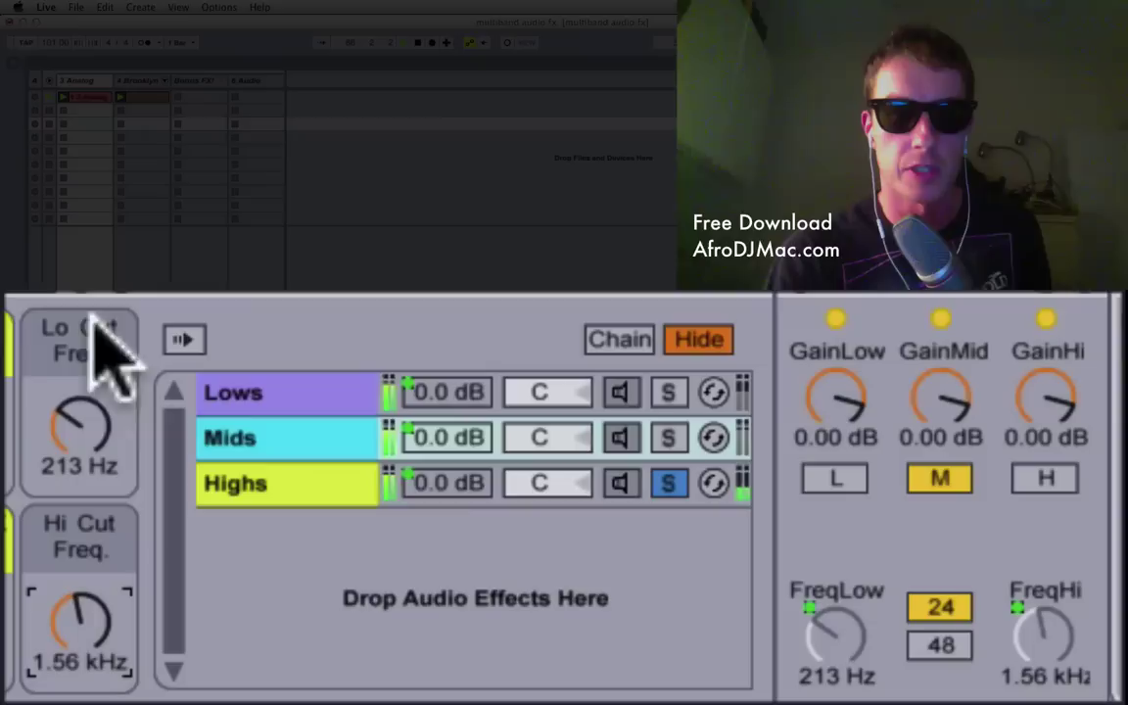
pyautogui.click(249, 409)
pyautogui.moveTo(95, 423)
pyautogui.mouseDown()
pyautogui.moveTo(96, 382)
pyautogui.moveTo(96, 438)
pyautogui.moveTo(123, 443)
pyautogui.moveTo(124, 397)
pyautogui.moveTo(124, 421)
pyautogui.moveTo(91, 441)
pyautogui.moveTo(91, 431)
pyautogui.moveTo(91, 443)
pyautogui.mouseUp()
pyautogui.click(250, 437)
# Set Lo Cut Freq. to 285 Hz and Hi Cut Freq. to 1.26 kHz in the multiband rack
pyautogui.moveTo(115, 636); pyautogui.dragTo(115, 607)
pyautogui.moveTo(88, 433); pyautogui.dragTo(88, 419)
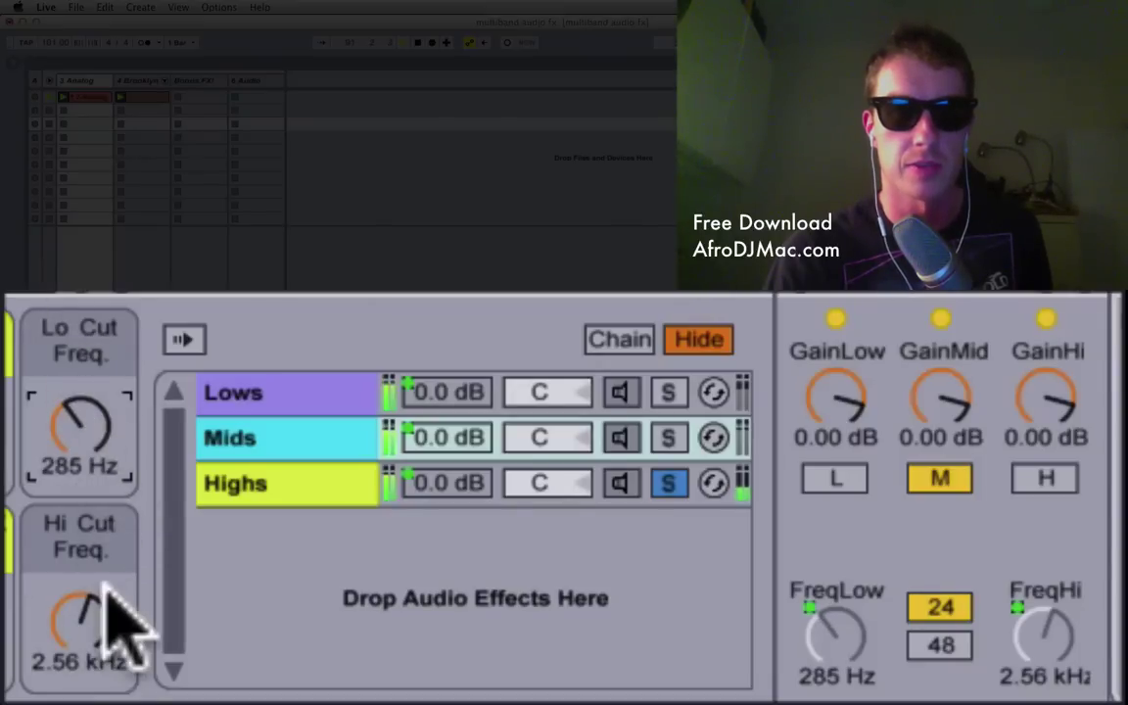
pyautogui.moveTo(101, 612); pyautogui.dragTo(81, 637)
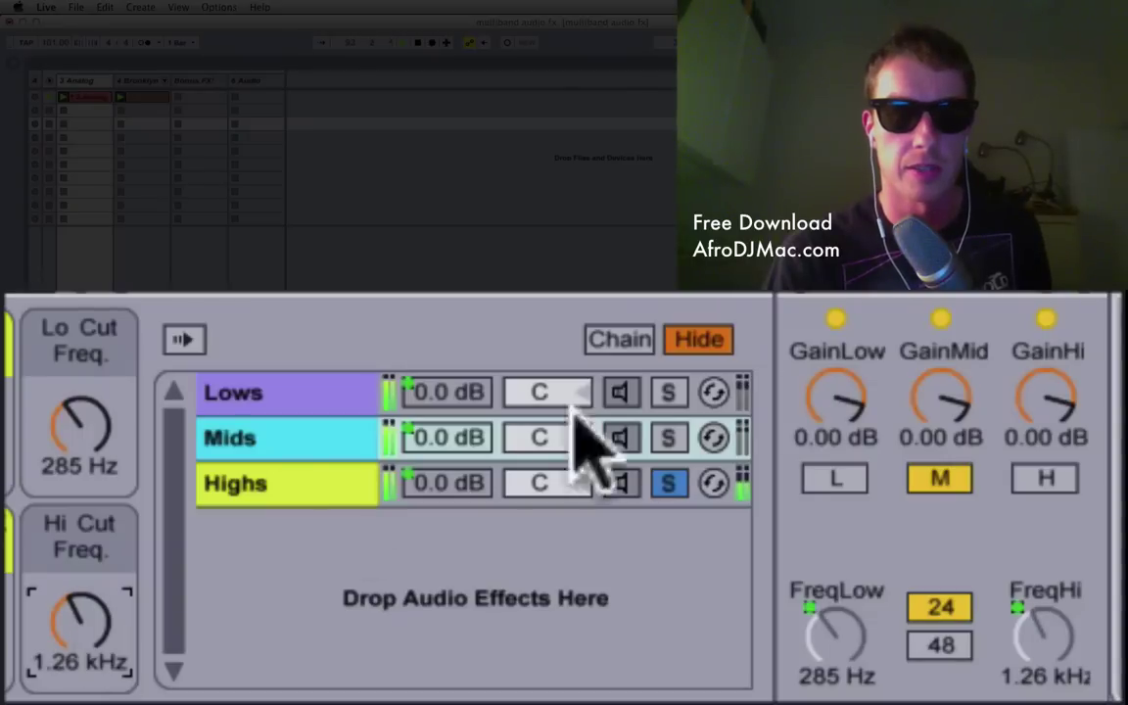
# On the Highs chain, set Highs FX Dry/Wet to 127, Flanger F.Back to 0.66 and Flanger Delay to 1.08 ms
pyautogui.click(318, 485)
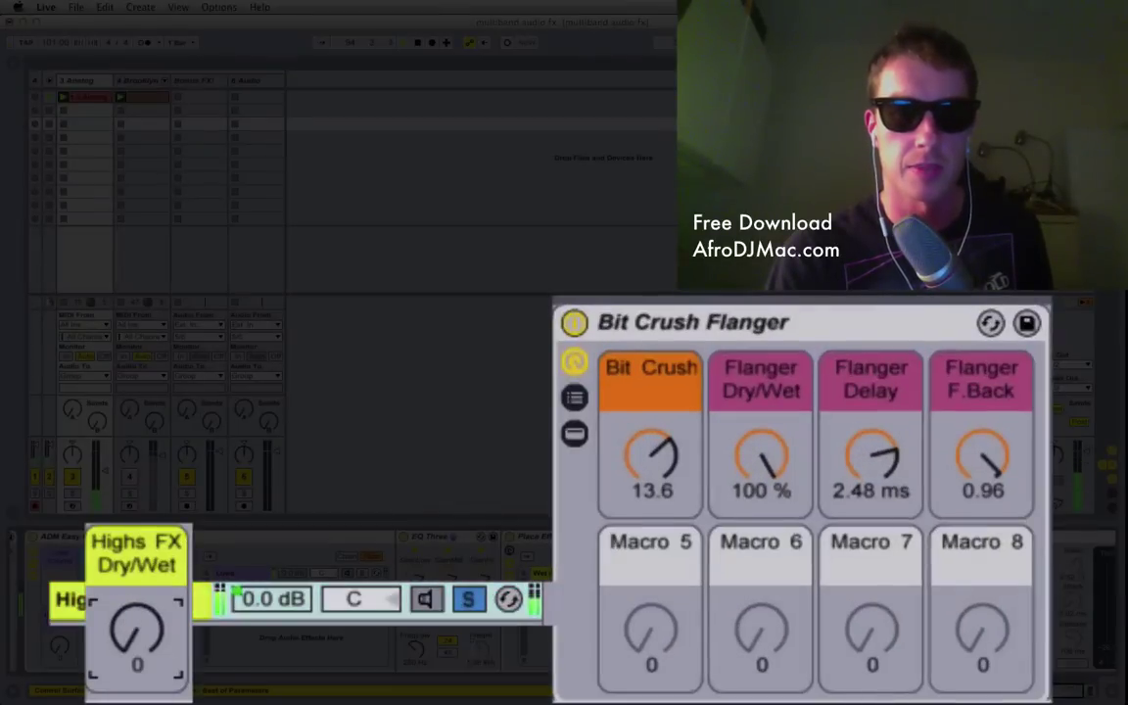
pyautogui.moveTo(137, 631); pyautogui.dragTo(137, 588)
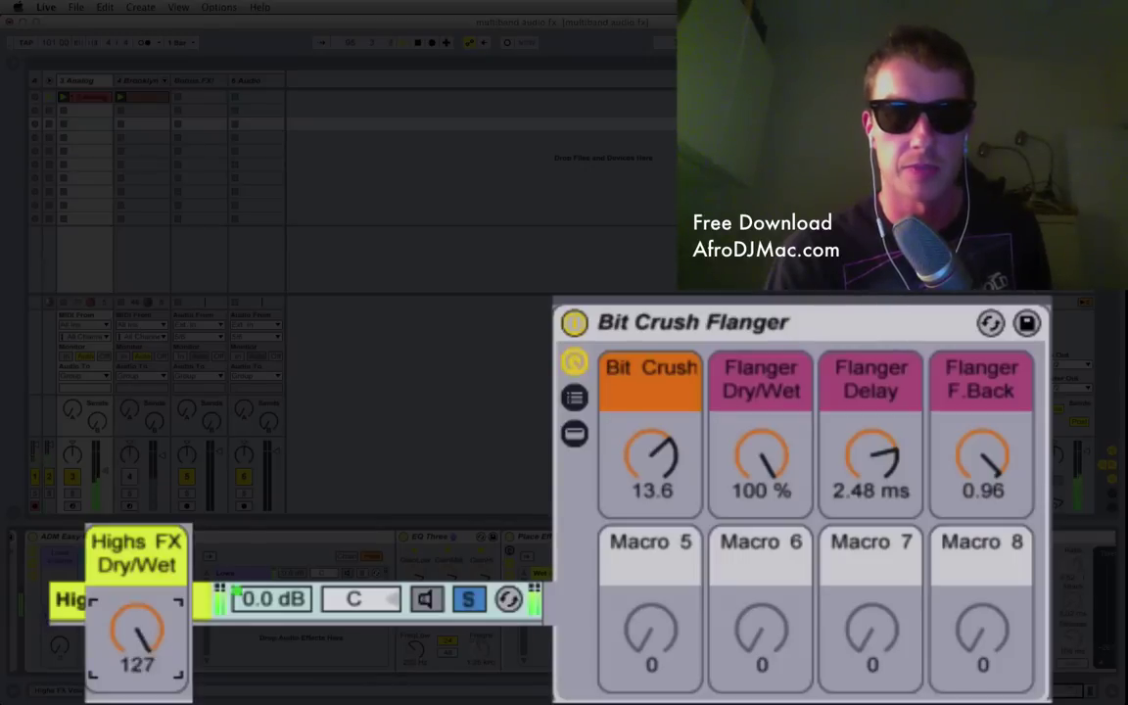
pyautogui.moveTo(947, 461); pyautogui.dragTo(972, 464)
pyautogui.moveTo(850, 453); pyautogui.dragTo(850, 487)
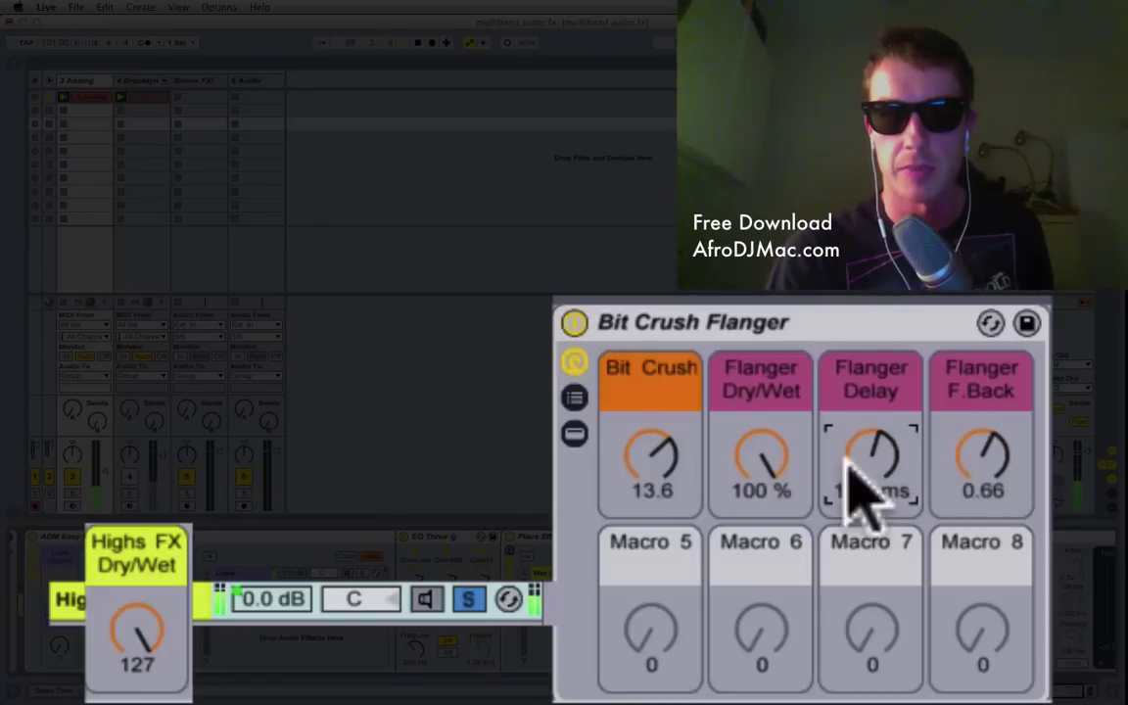
# Set Bit Crush to 3.99 and Flanger Dry/Wet to 58.3 % in the Bit Crush Flanger rack
pyautogui.click(650, 456)
pyautogui.moveTo(650, 457); pyautogui.dragTo(650, 470)
pyautogui.moveTo(651, 455); pyautogui.dragTo(650, 479)
pyautogui.moveTo(761, 454); pyautogui.dragTo(761, 529)
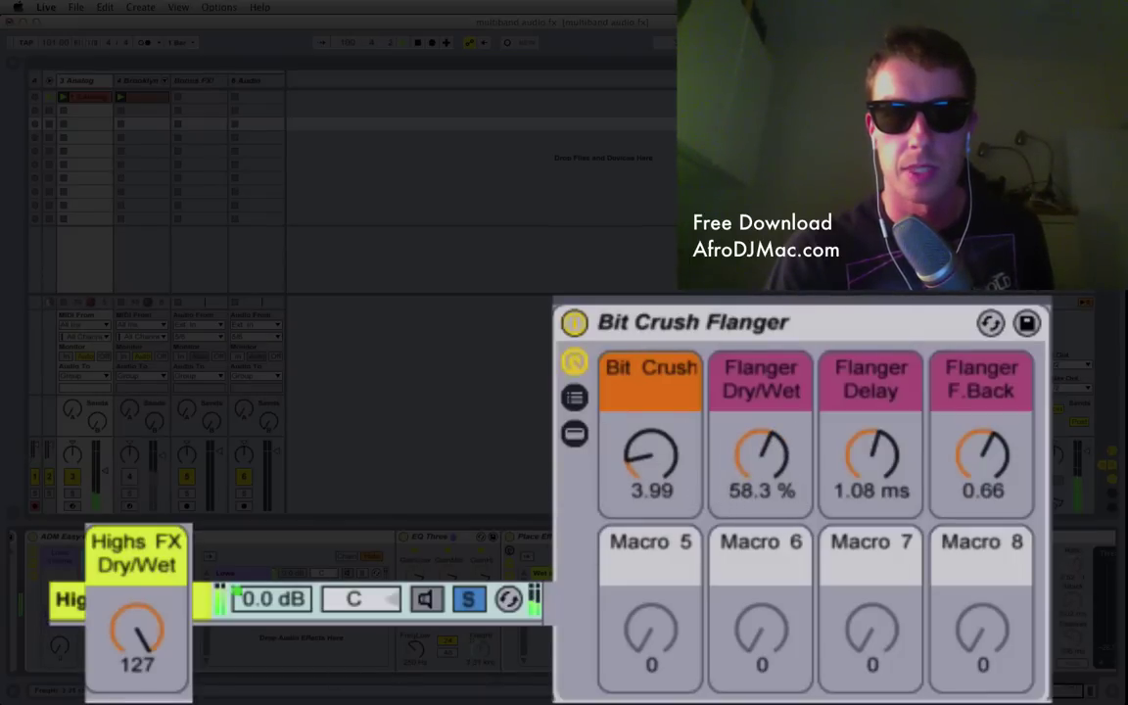
# Unsolo the Highs chain and set its Bit Crush to 7.28 and Flanger Dry/Wet to 88.2 %
pyautogui.click(464, 597)
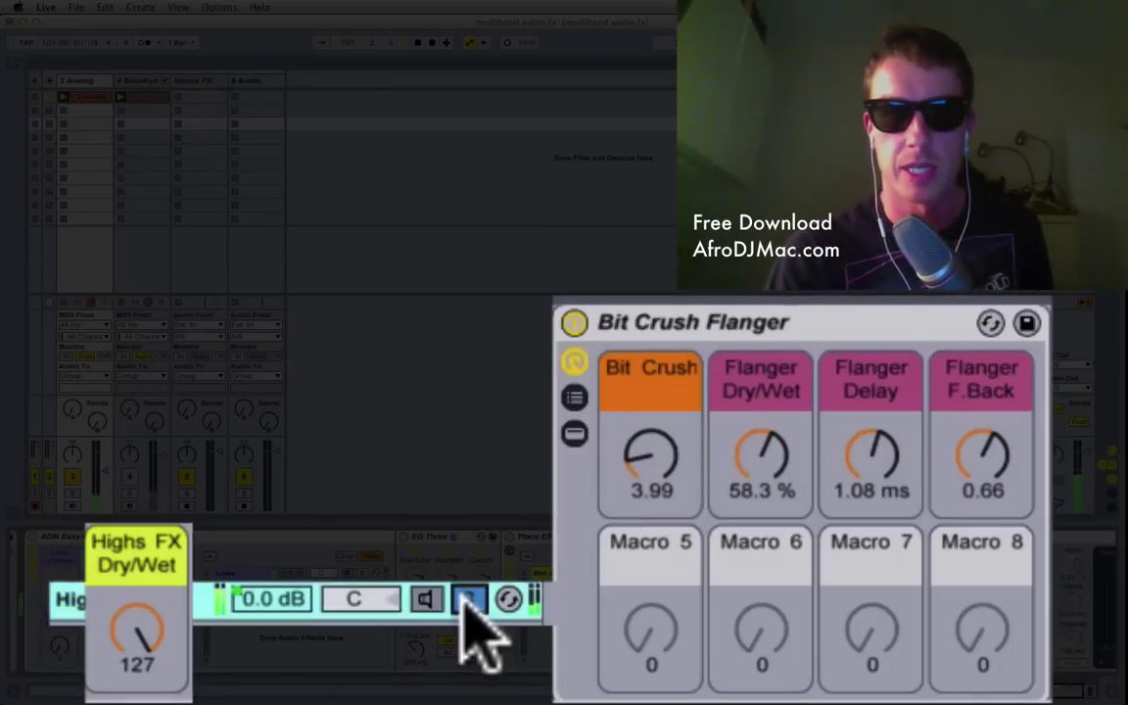
pyautogui.moveTo(654, 470); pyautogui.dragTo(649, 466)
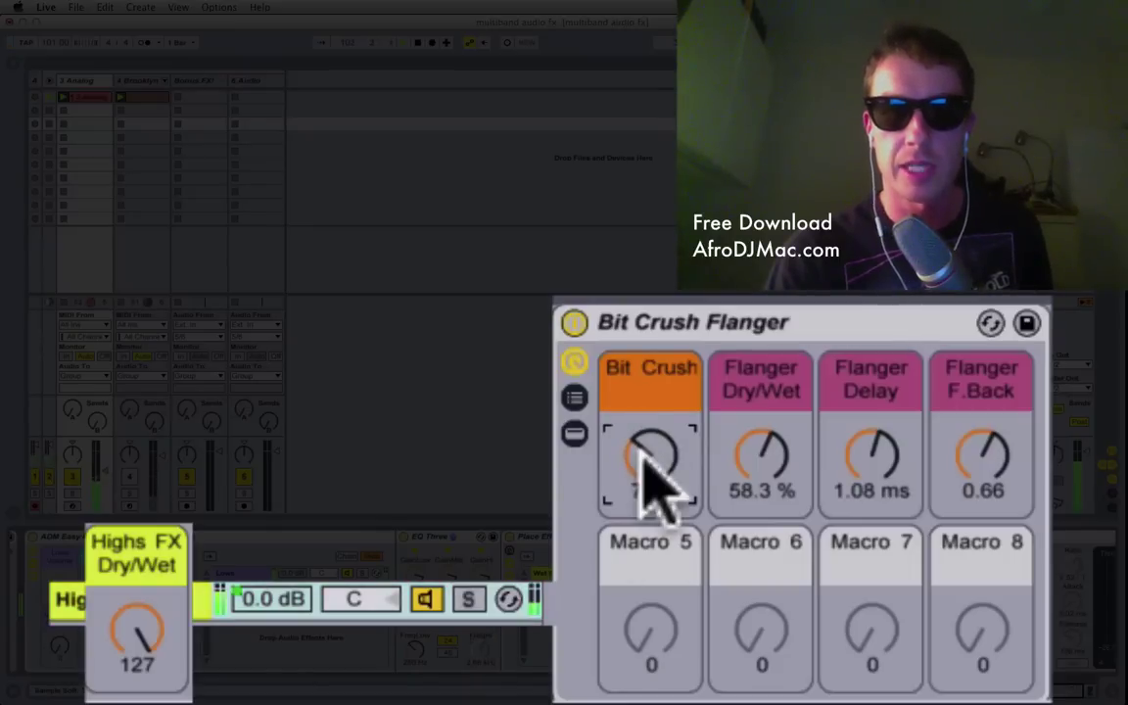
pyautogui.moveTo(761, 455); pyautogui.dragTo(761, 427)
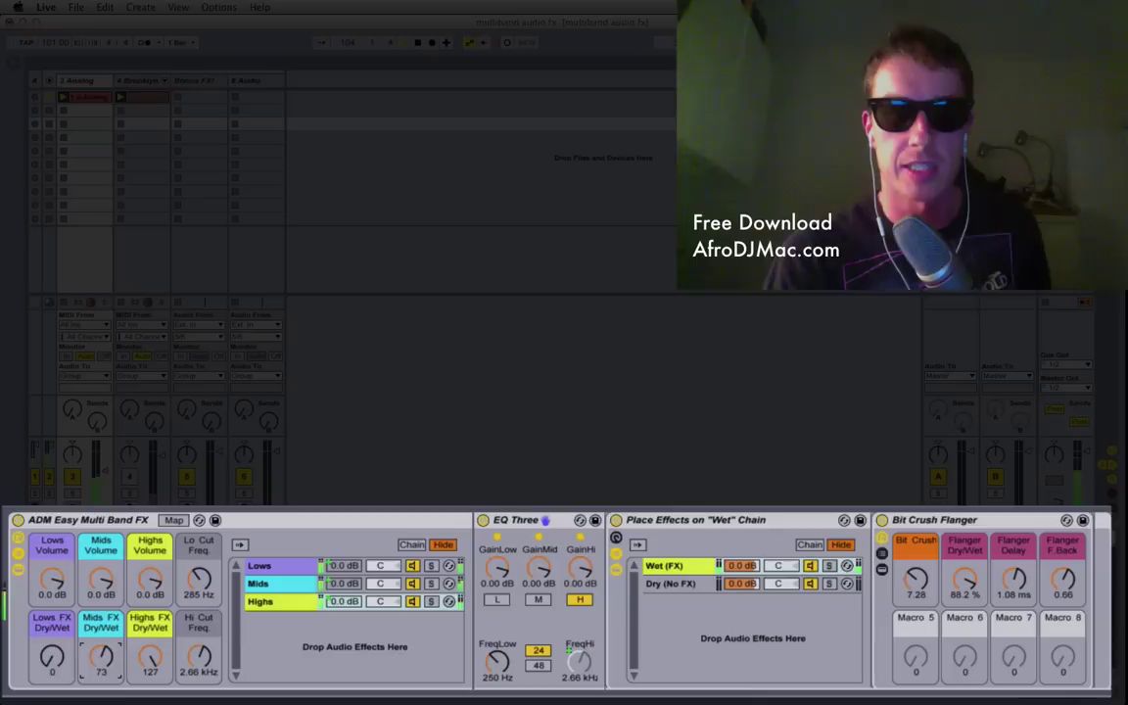
# Set the rack's dry/wet macros to 52 for Lows FX, 77 for Mids FX and 66 for Highs FX
pyautogui.moveTo(106, 664); pyautogui.dragTo(106, 681)
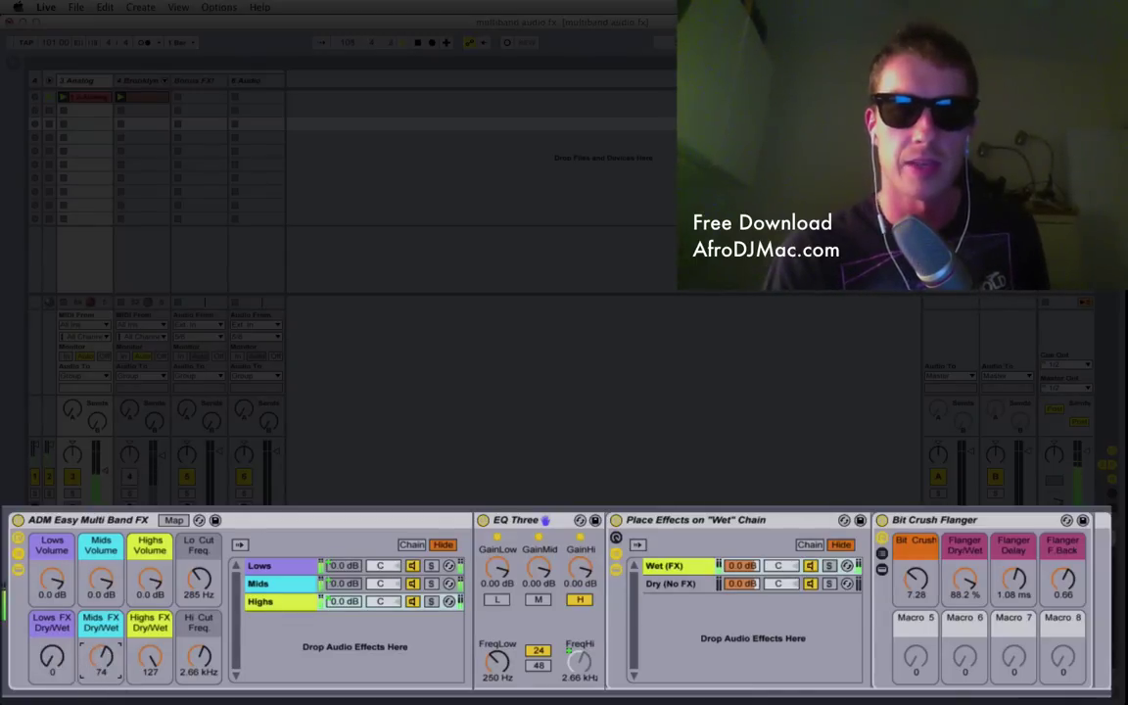
pyautogui.moveTo(108, 664); pyautogui.dragTo(140, 669)
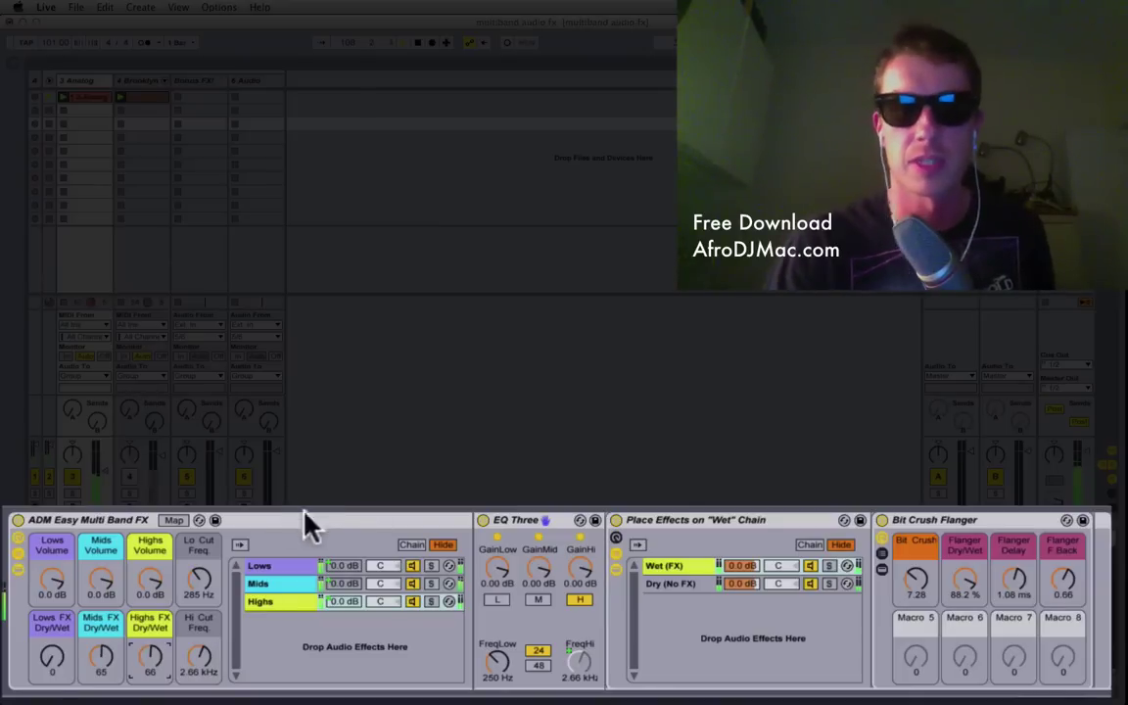
pyautogui.moveTo(43, 675); pyautogui.dragTo(46, 622)
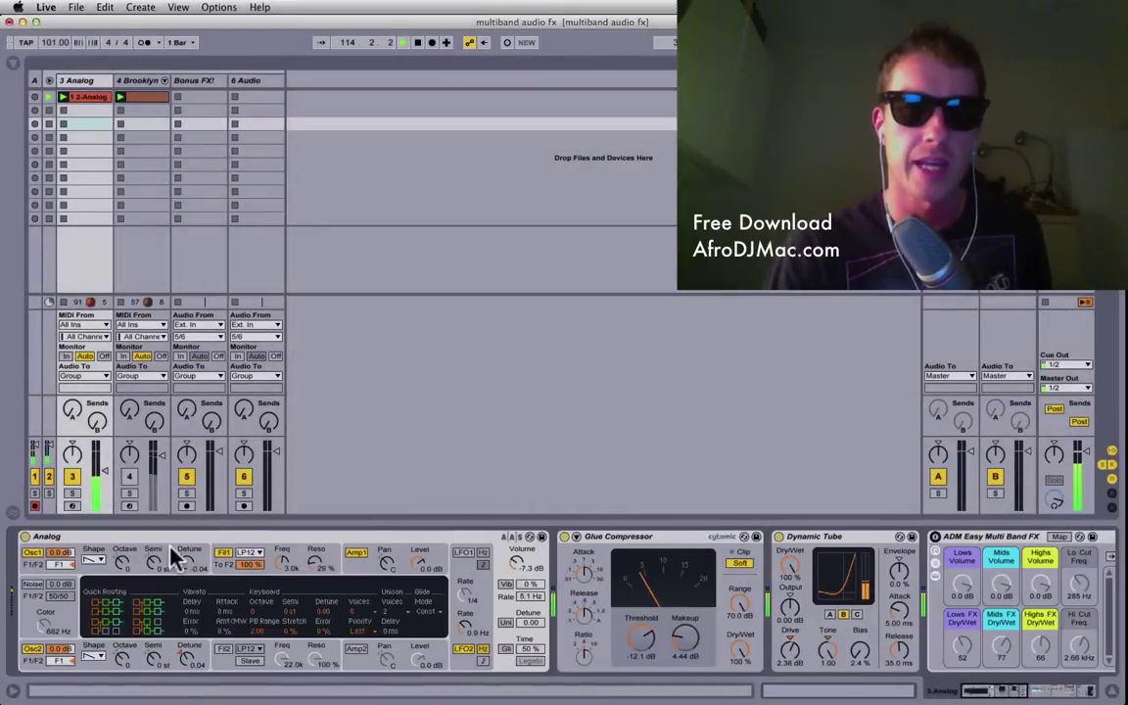
# Turn the ADM Easy Multi Band FX rack back on and set Mids FX Dry/Wet to 84 and Highs FX Dry/Wet to 60
pyautogui.hscroll(10, 172, 556)
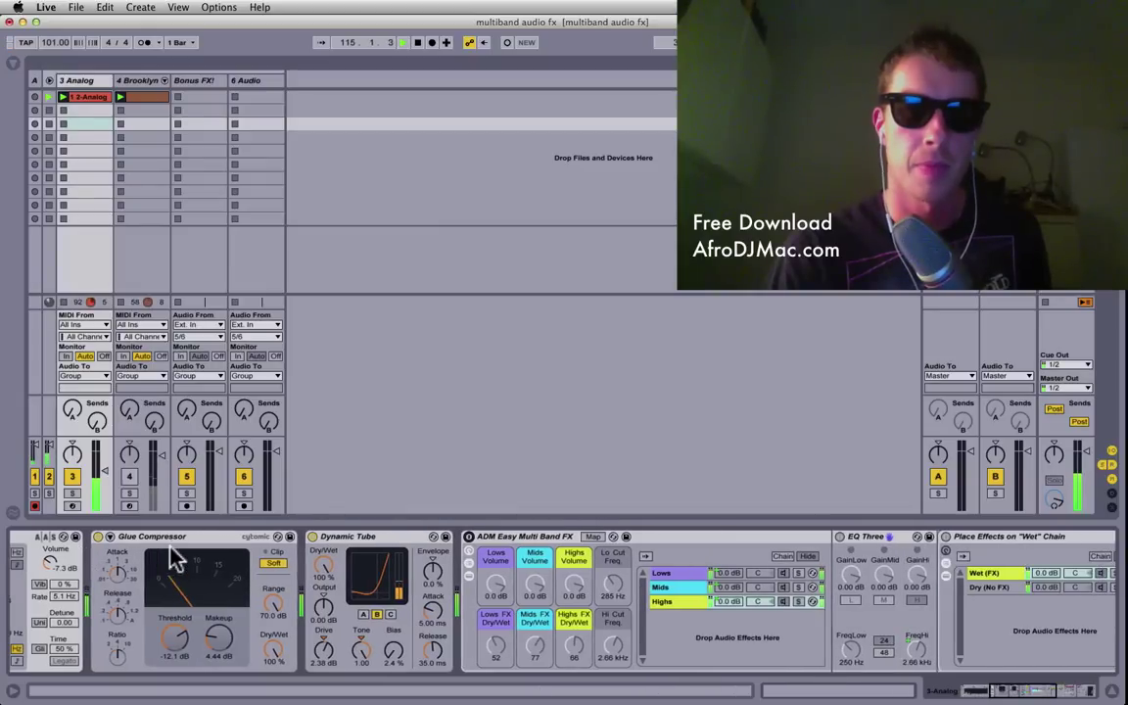
pyautogui.click(469, 537)
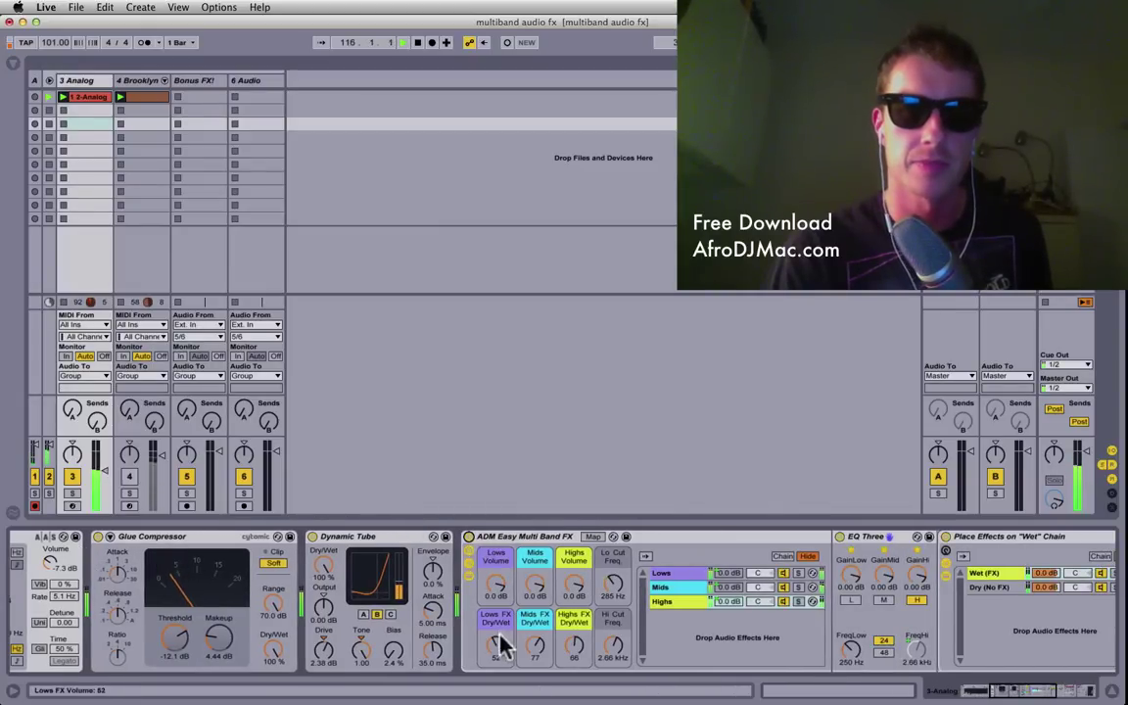
pyautogui.moveTo(576, 649); pyautogui.dragTo(535, 633)
# Unmute the 4 Brooklyn track and set Flanger Dry/Wet to 76.4 % on the Highs chain
pyautogui.click(128, 476)
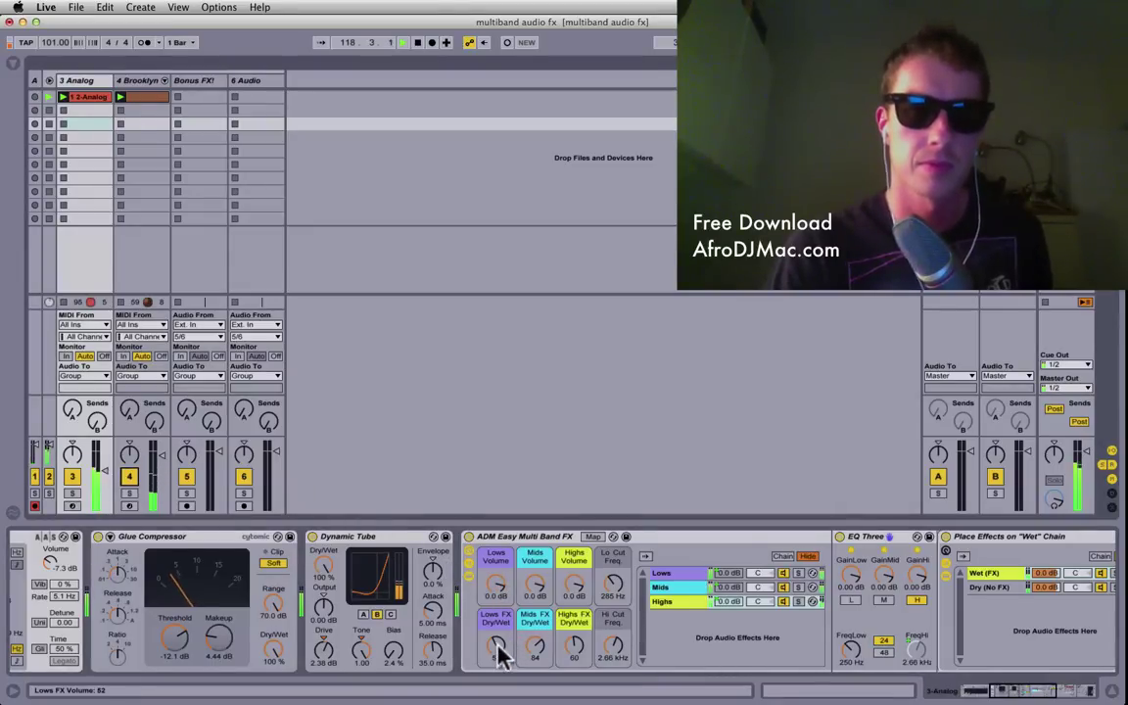
pyautogui.hscroll(5, 729, 619)
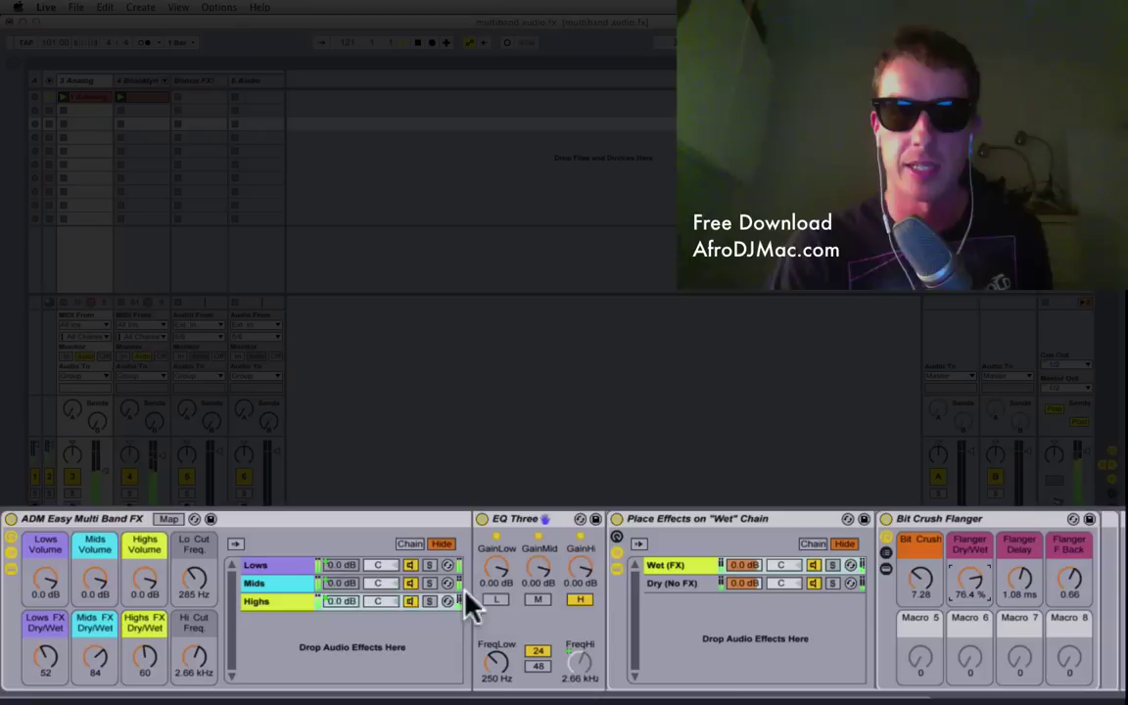
# On the Mids chain, set the frequency shift amount to 2.28 Hz and Chorus Amount to 2.58 ms
pyautogui.click(291, 580)
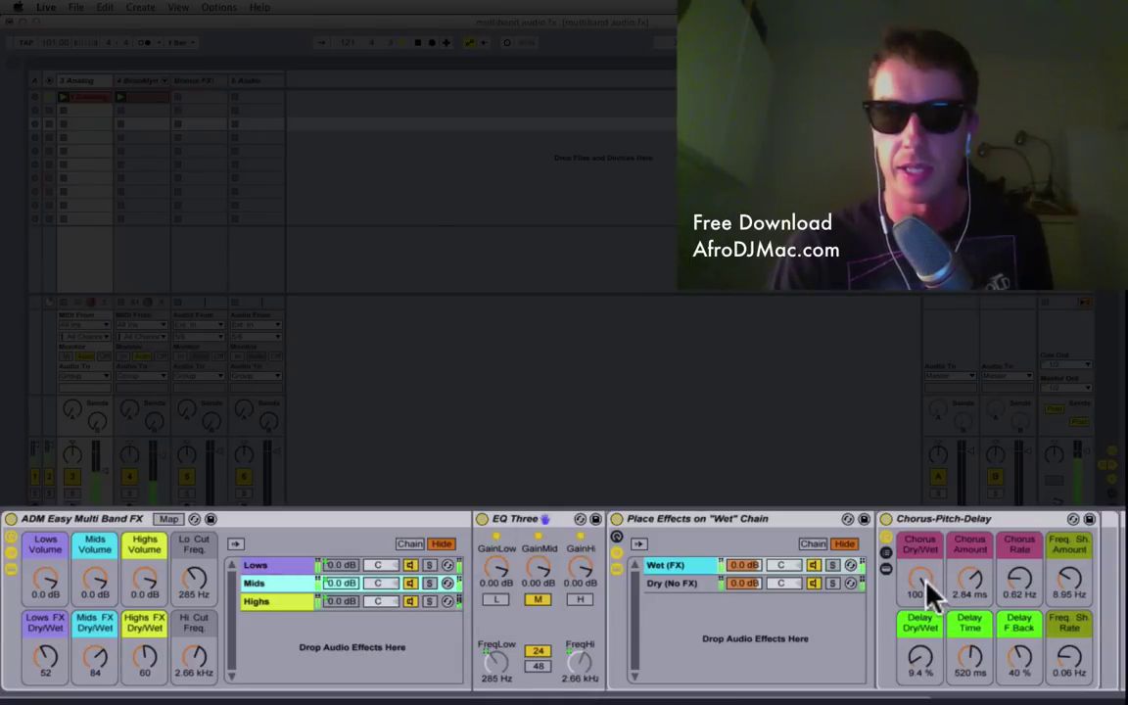
pyautogui.moveTo(1066, 582); pyautogui.dragTo(1065, 599)
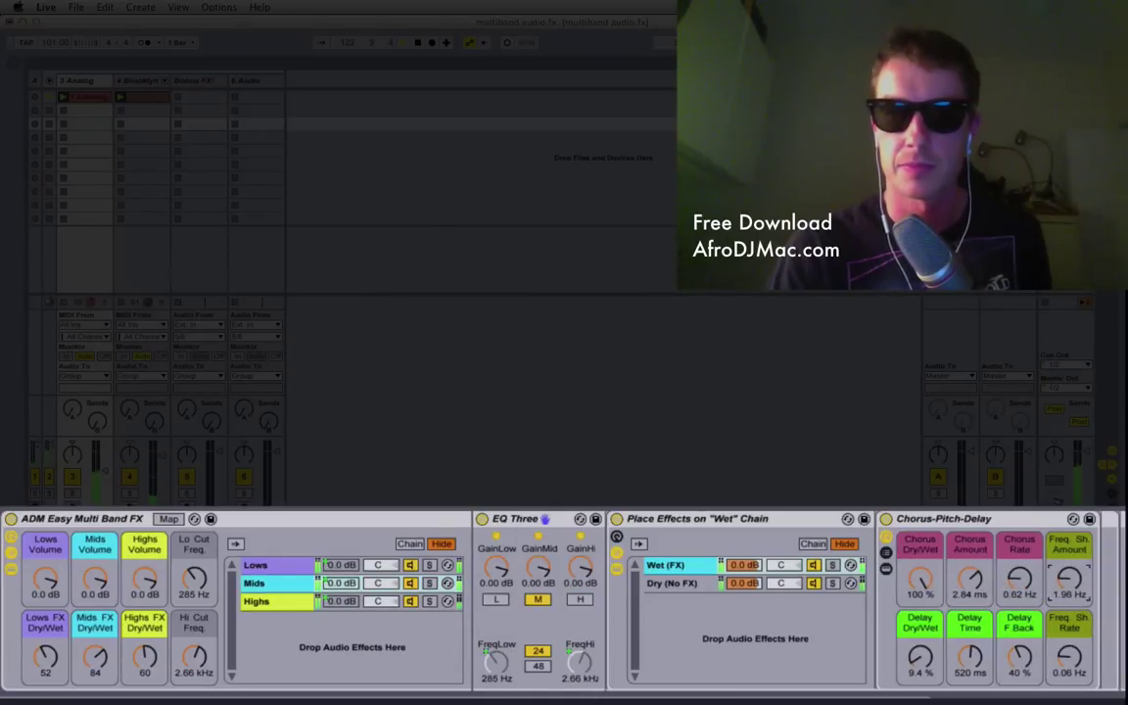
pyautogui.moveTo(965, 574); pyautogui.dragTo(965, 570)
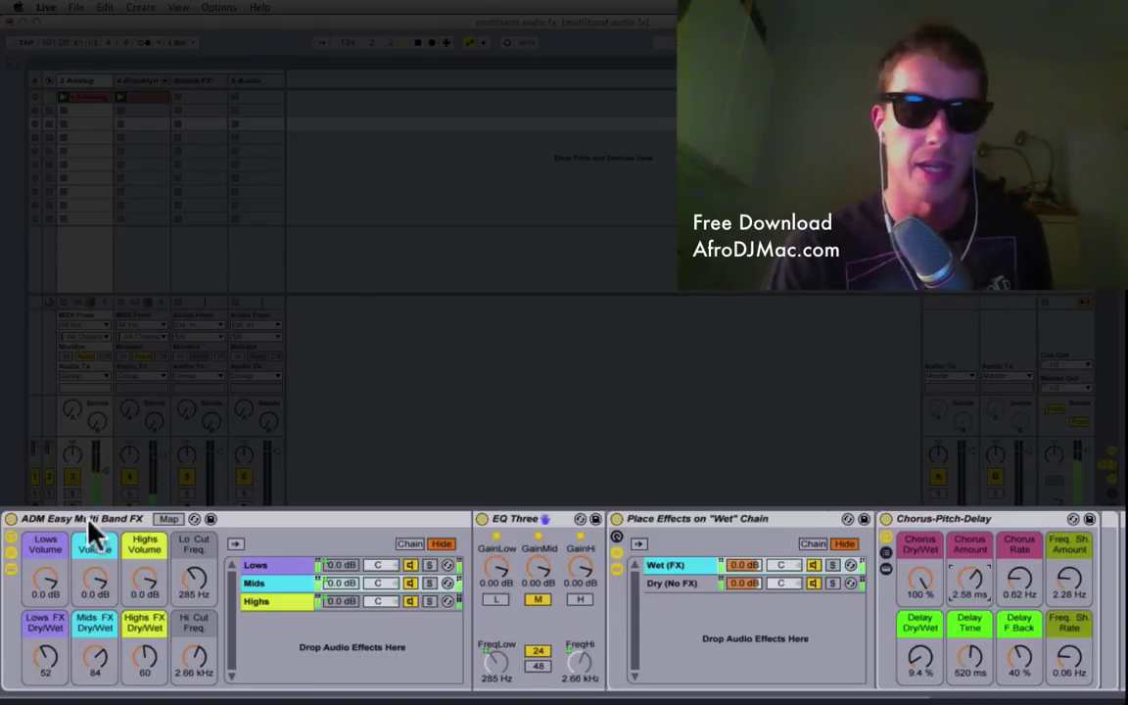
# Set Mids FX Dry/Wet to 127, Highs FX Dry/Wet to 90 and Lows FX Dry/Wet to 55
pyautogui.moveTo(106, 656); pyautogui.dragTo(106, 650)
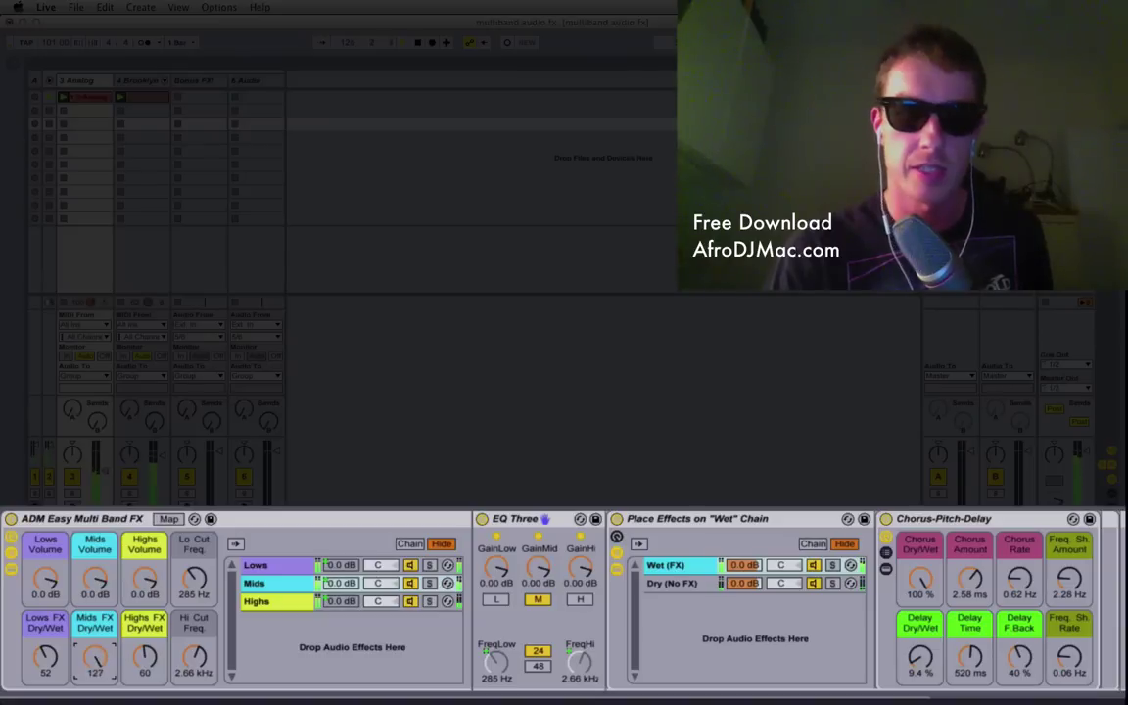
pyautogui.click(145, 658)
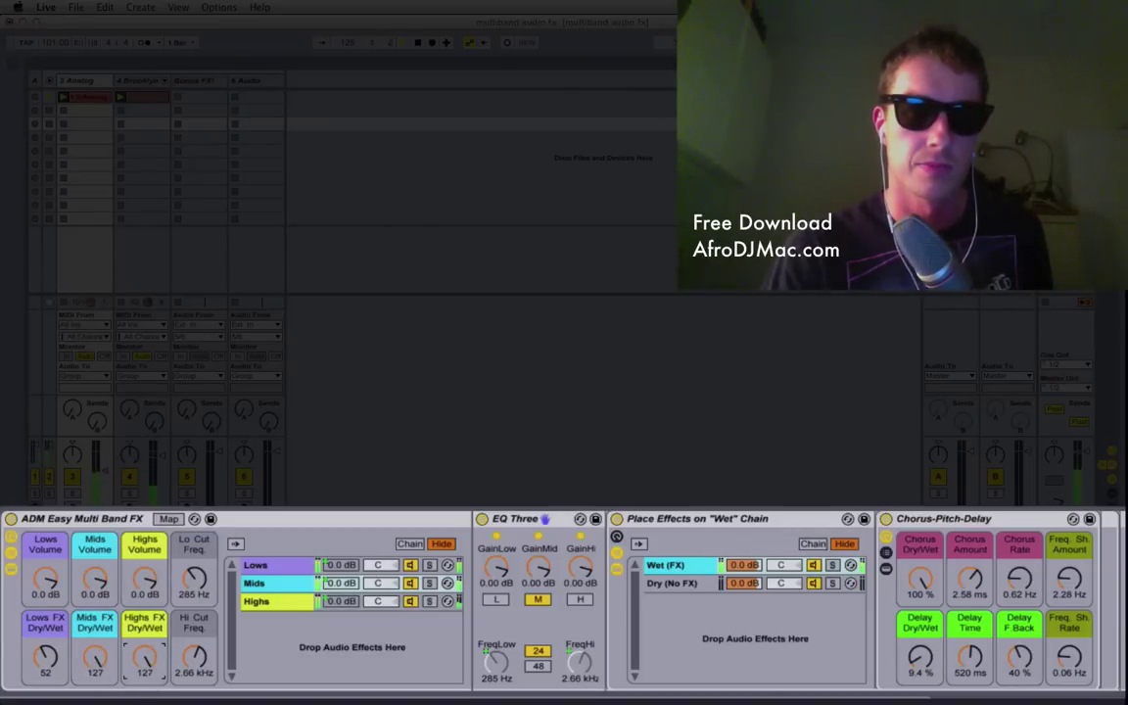
pyautogui.moveTo(145, 658); pyautogui.dragTo(144, 663)
pyautogui.moveTo(45, 662); pyautogui.dragTo(45, 659)
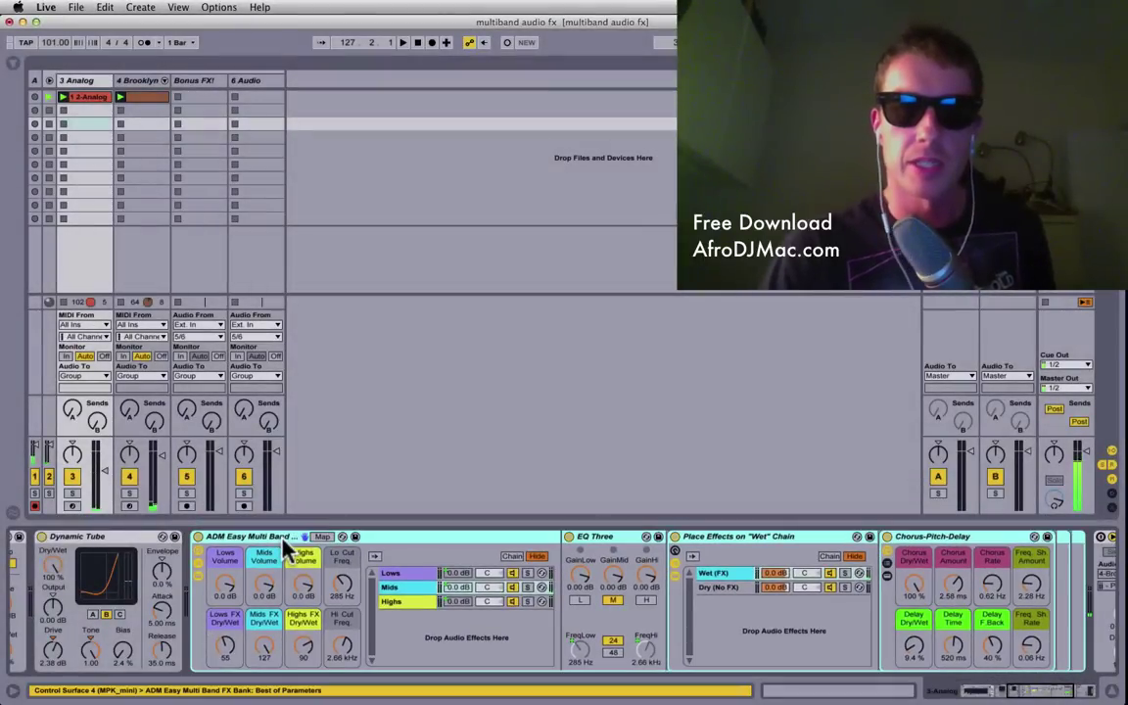
# Examine the effects on the Lows, Mids and Highs chains one after another, ending with all three chains selected
pyautogui.hscroll(5, 282, 543)
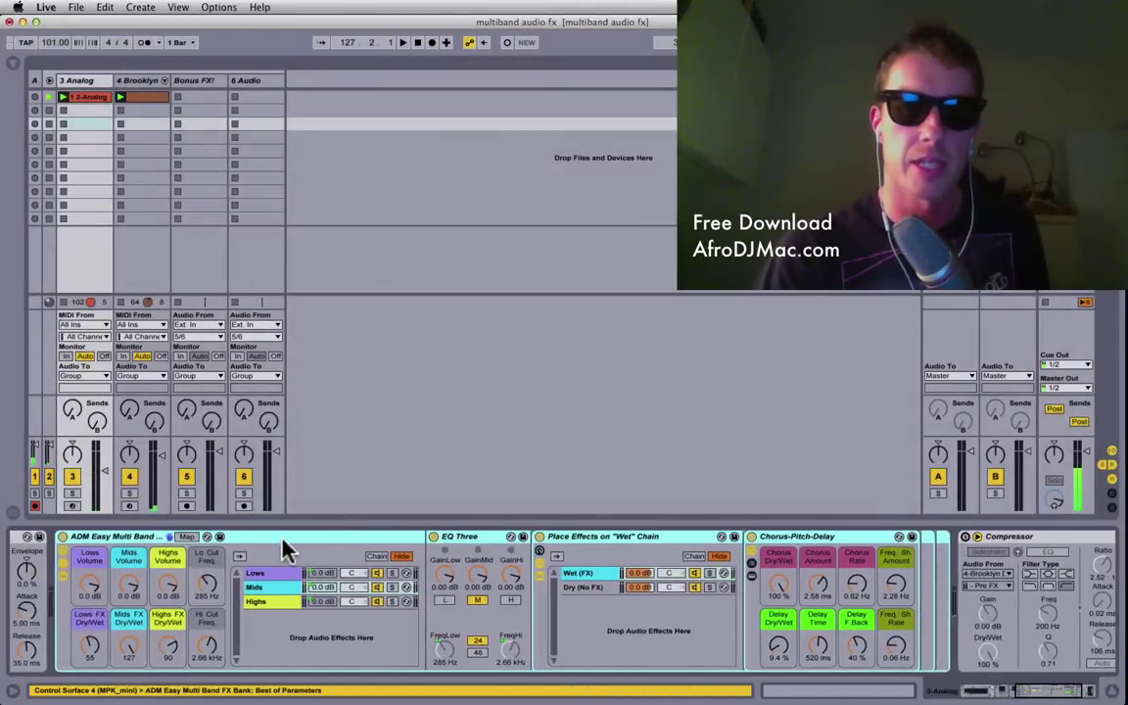
pyautogui.hscroll(3, 283, 548)
pyautogui.click(191, 573)
pyautogui.click(195, 588)
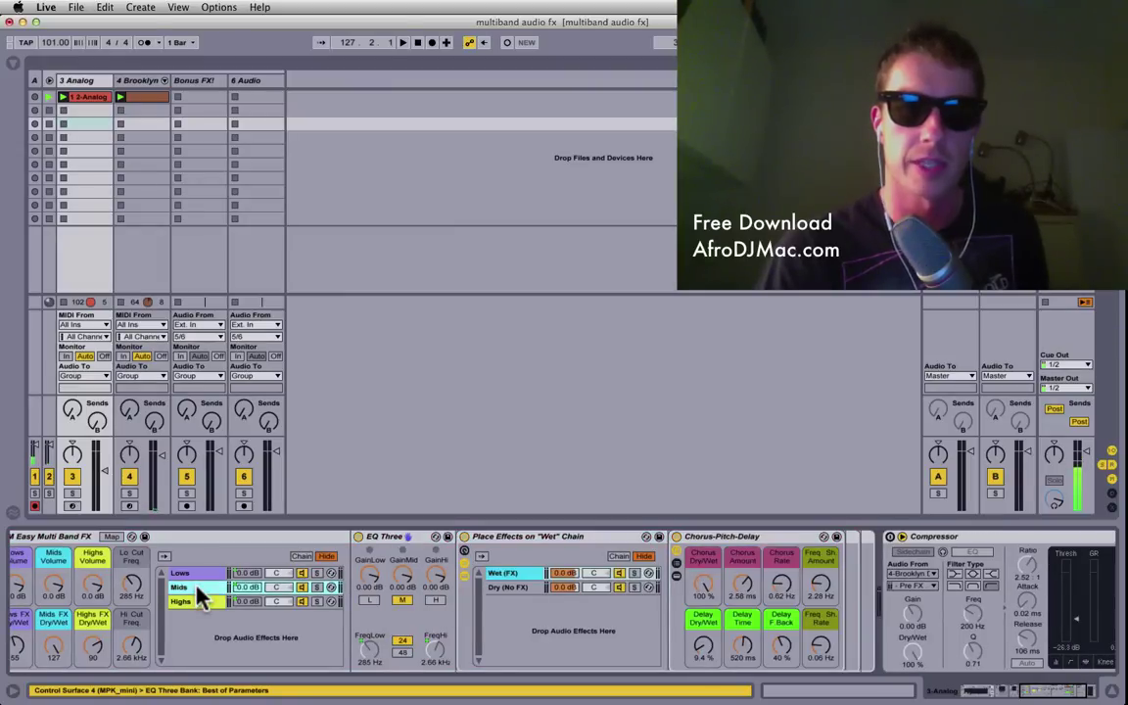
pyautogui.click(200, 599)
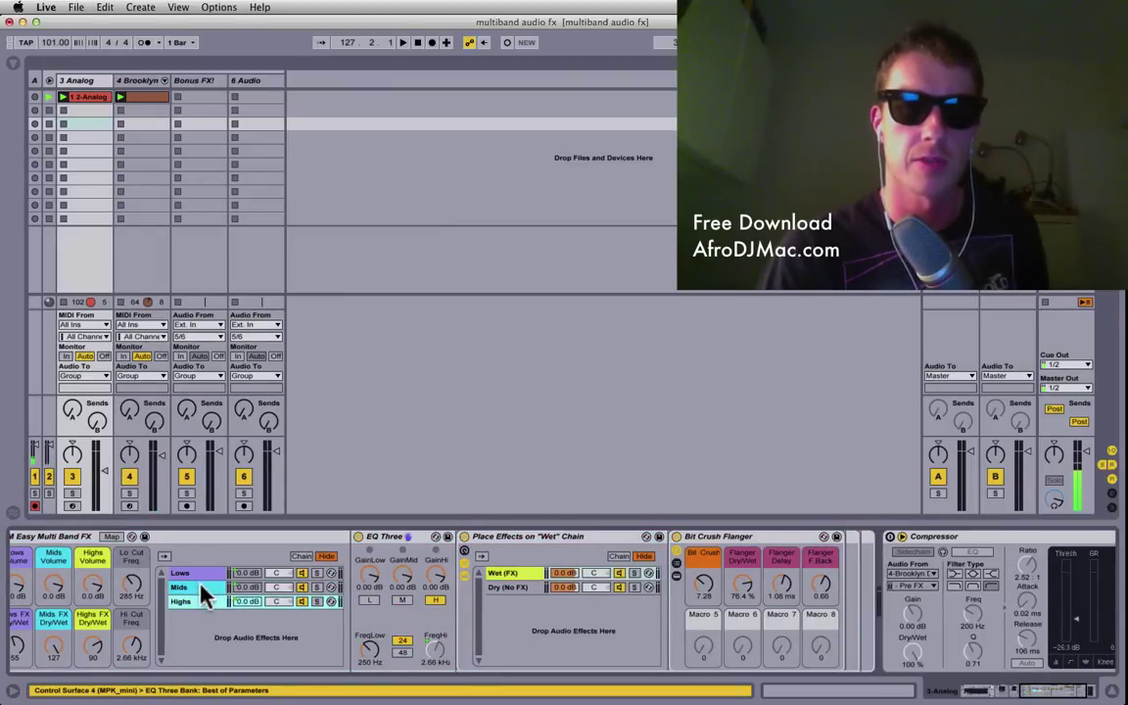
pyautogui.keyDown('shift'); pyautogui.click(191, 574); pyautogui.keyUp('shift')
# Open the empty multiband rack on the 6 Audio track and select the Wet (FX) chain inside its Lows chain
pyautogui.click(256, 83)
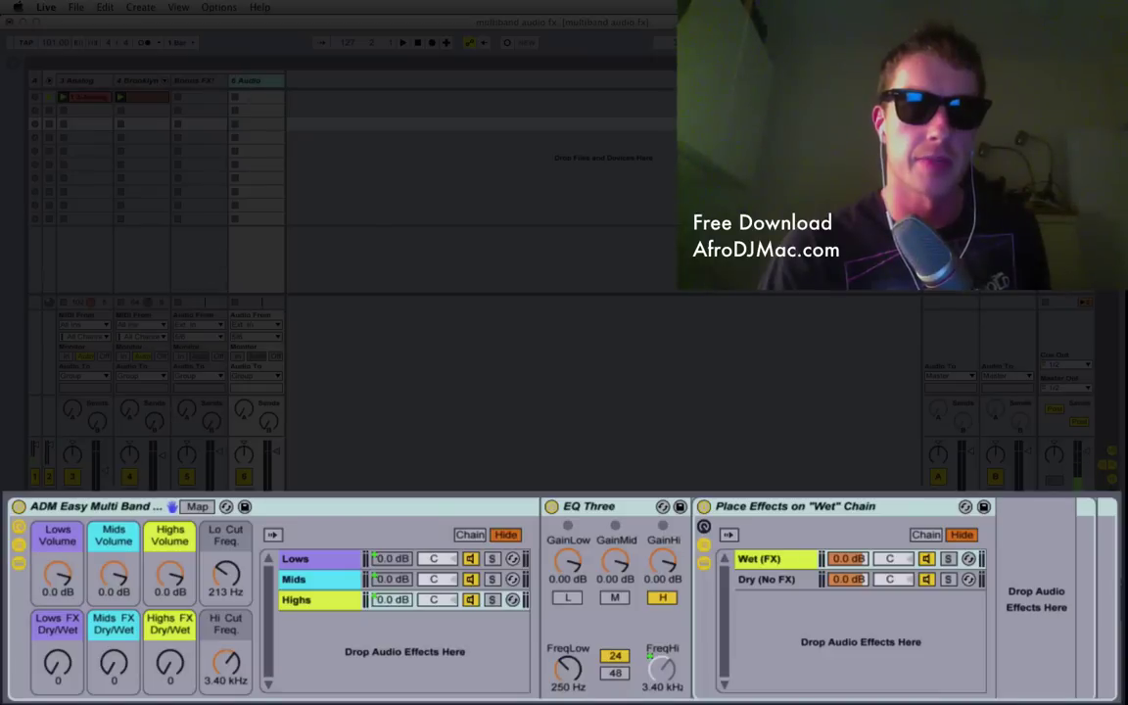
pyautogui.click(127, 505)
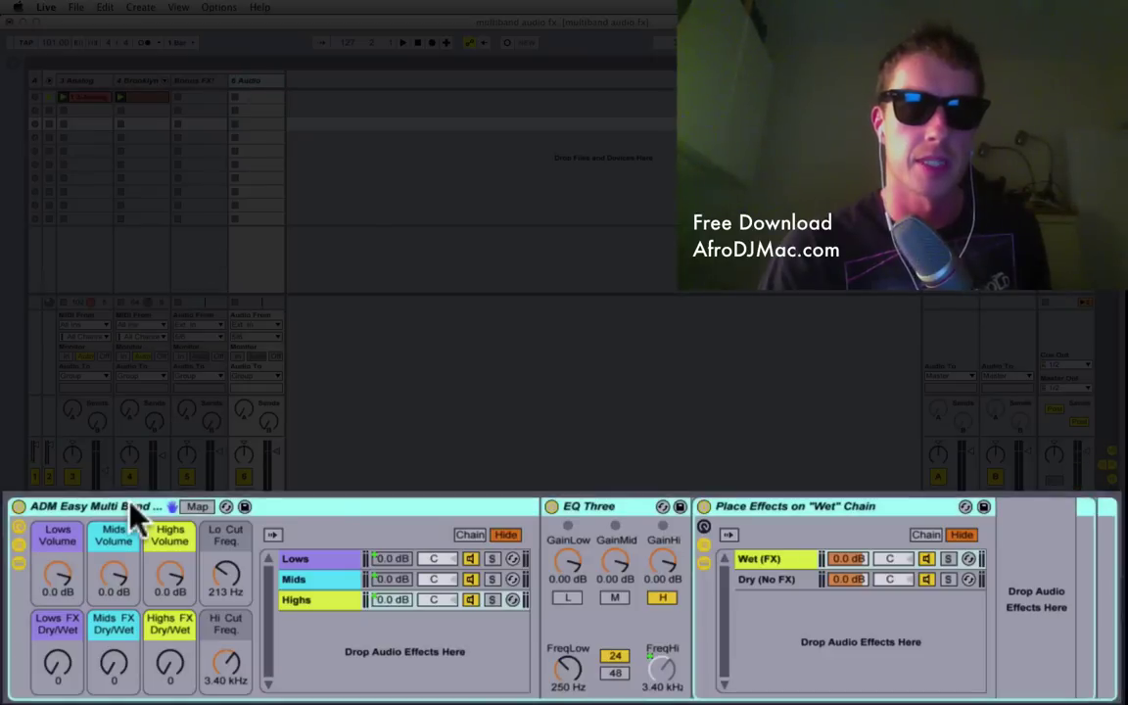
pyautogui.click(287, 560)
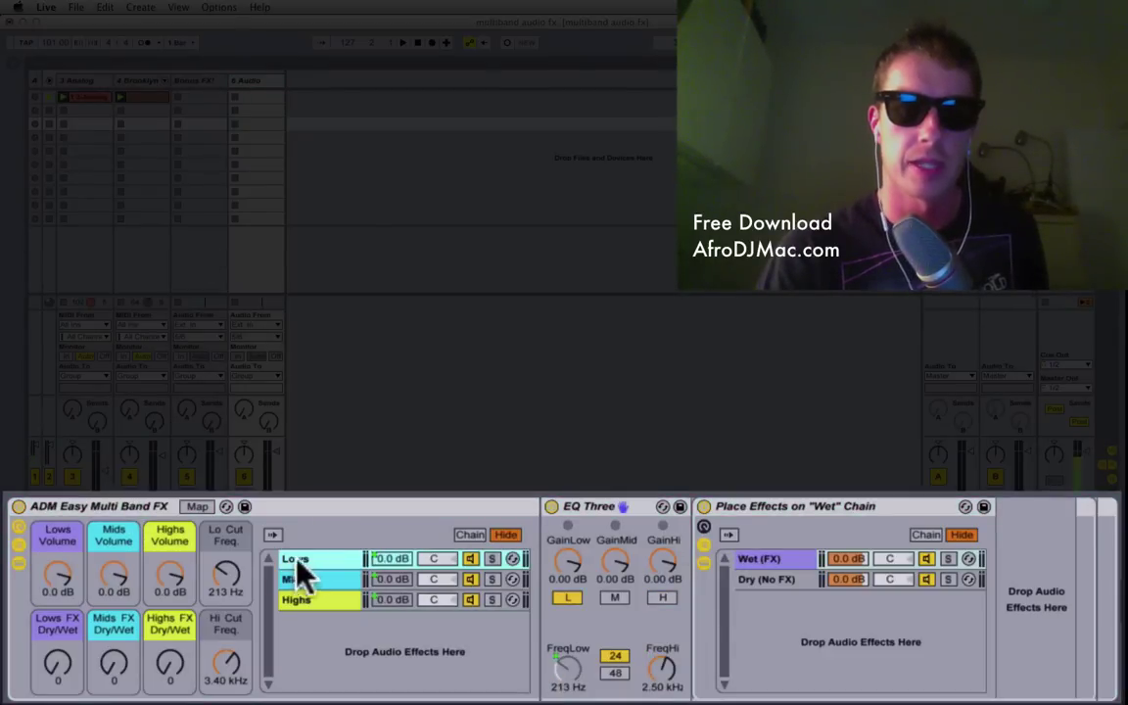
pyautogui.click(742, 509)
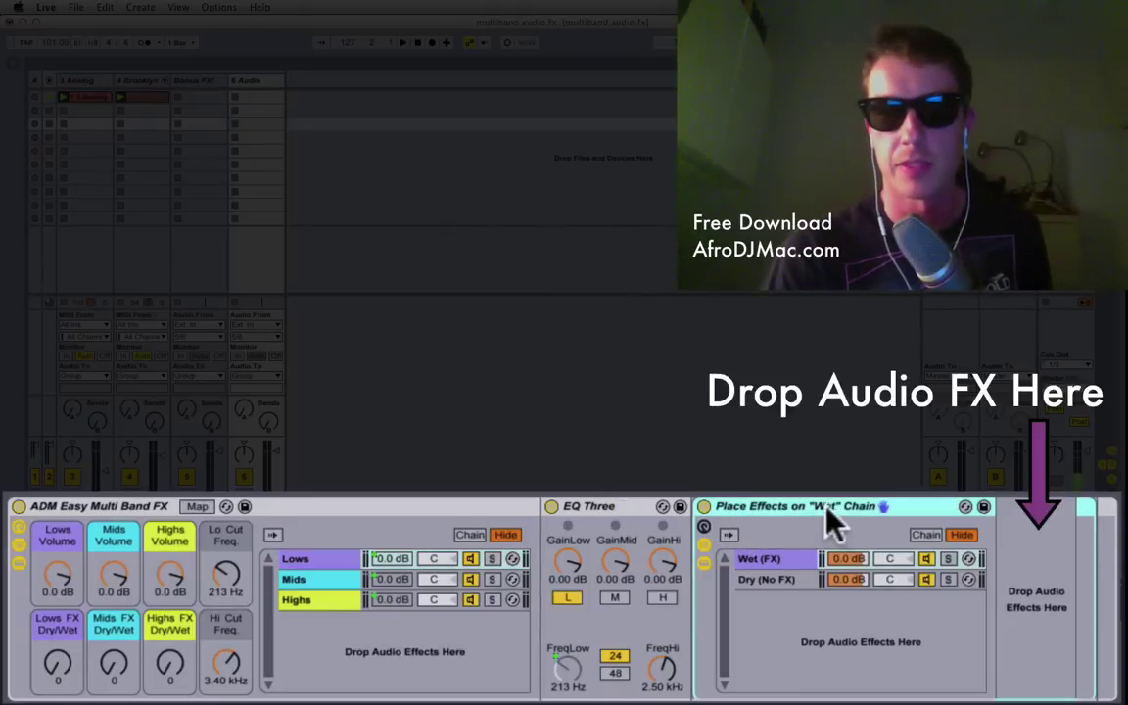
pyautogui.click(769, 560)
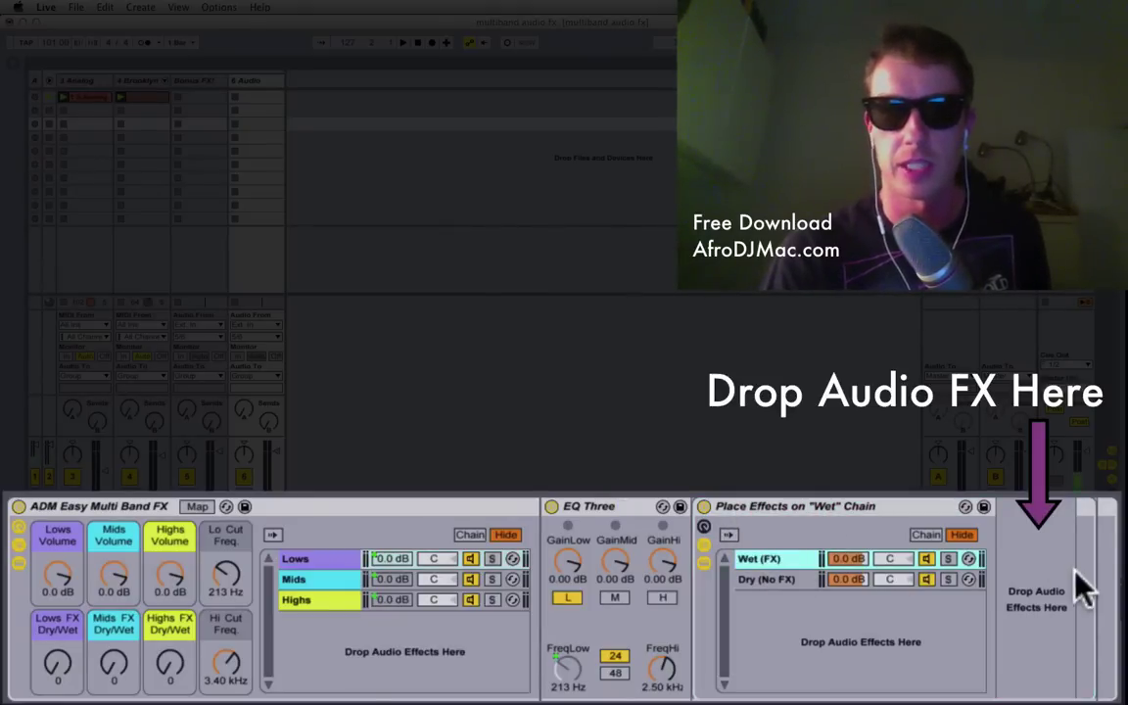
# Examine the Wet (FX) chain's empty effects area on the Lows chain and the Wet (FX) chain on the Mids chain
pyautogui.click(1032, 587)
pyautogui.click(760, 564)
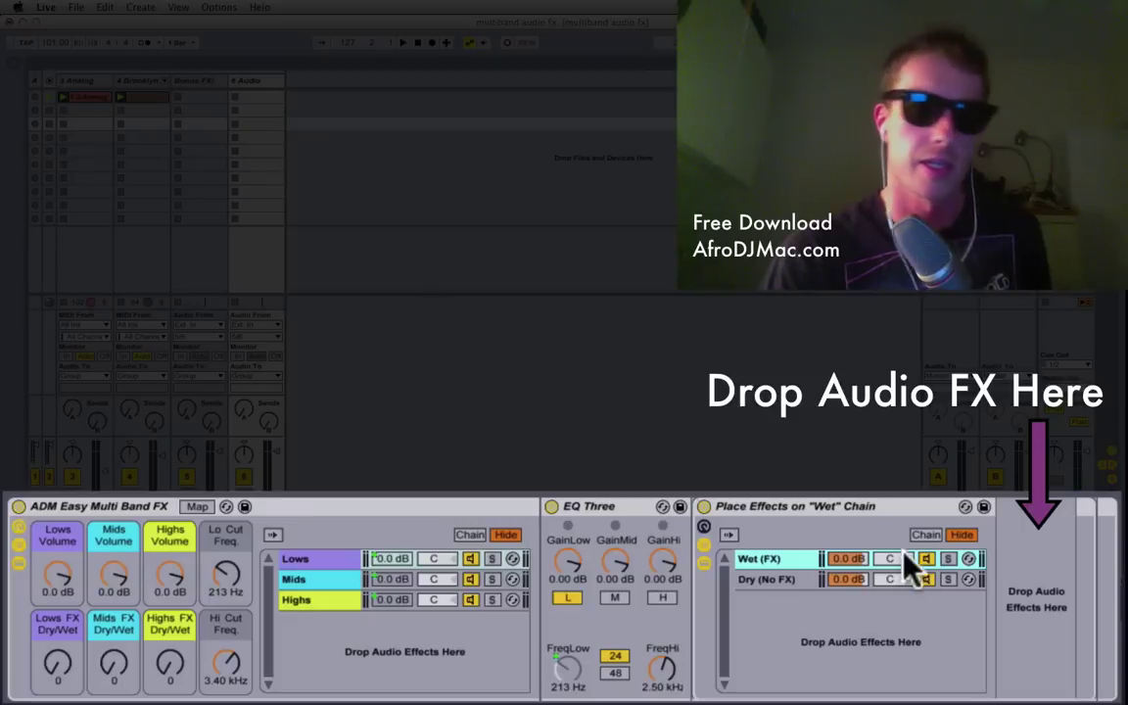
pyautogui.click(310, 578)
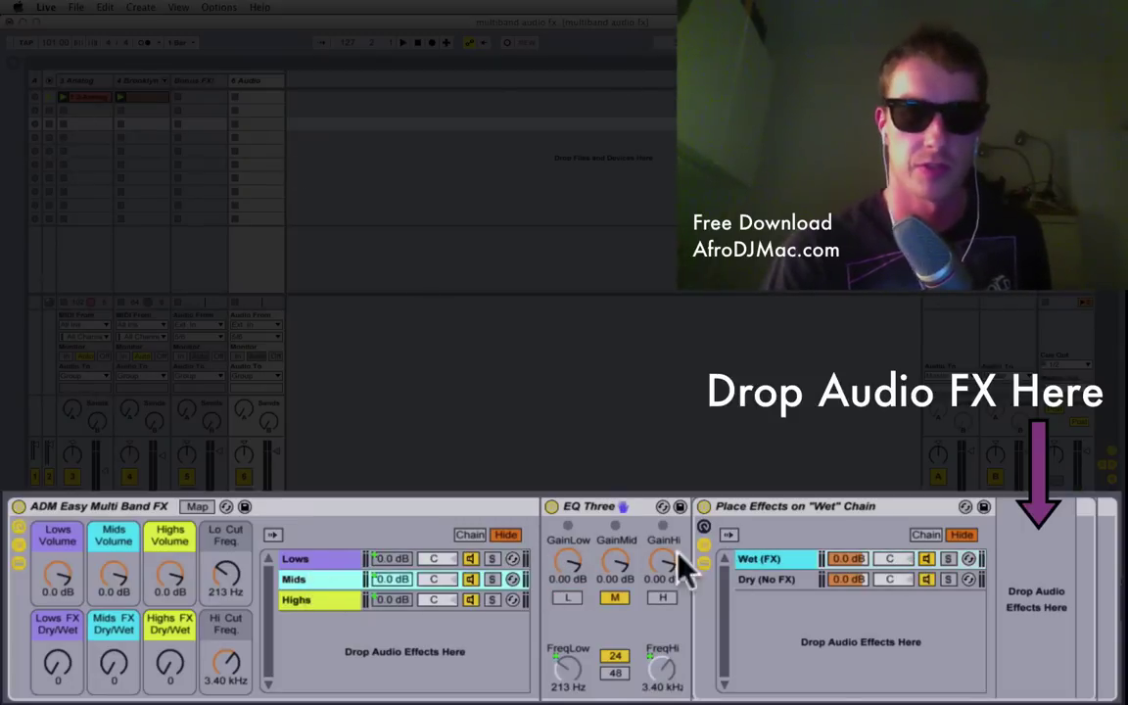
pyautogui.doubleClick(753, 561)
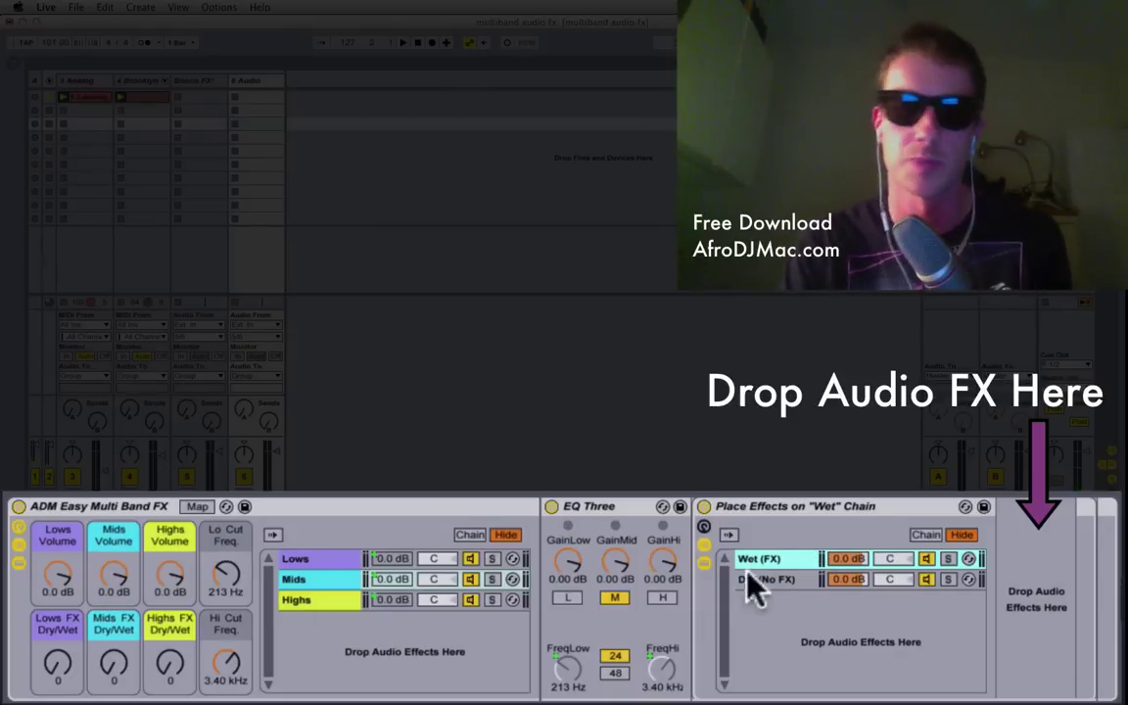
# Compare the Lows, Mids and Highs chains of the empty multiband rack, ending with Highs selected
pyautogui.click(308, 580)
pyautogui.click(321, 600)
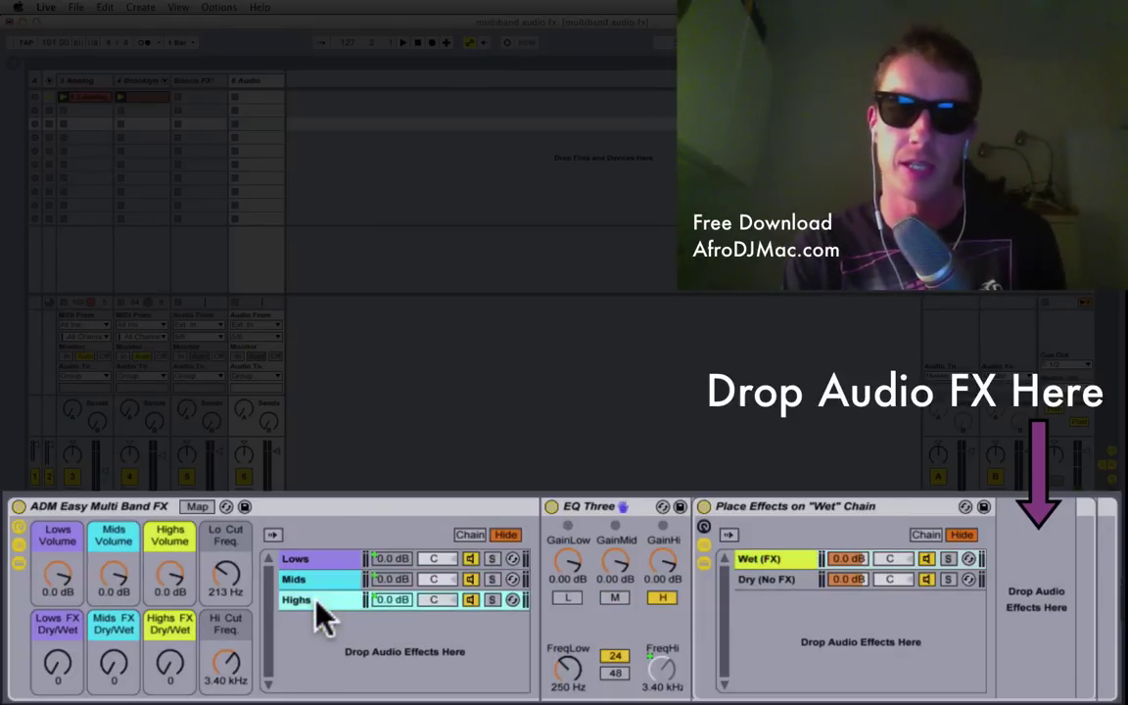
pyautogui.click(316, 578)
pyautogui.click(308, 555)
pyautogui.click(311, 581)
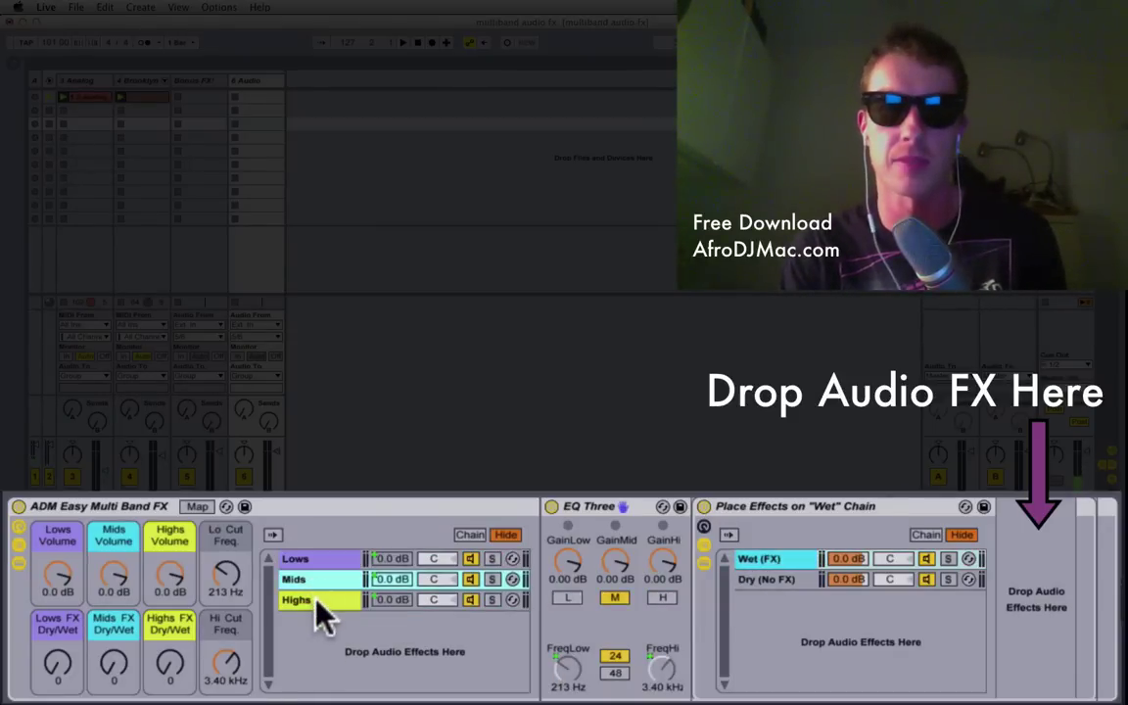
pyautogui.click(316, 600)
pyautogui.click(314, 560)
pyautogui.click(317, 580)
pyautogui.click(317, 598)
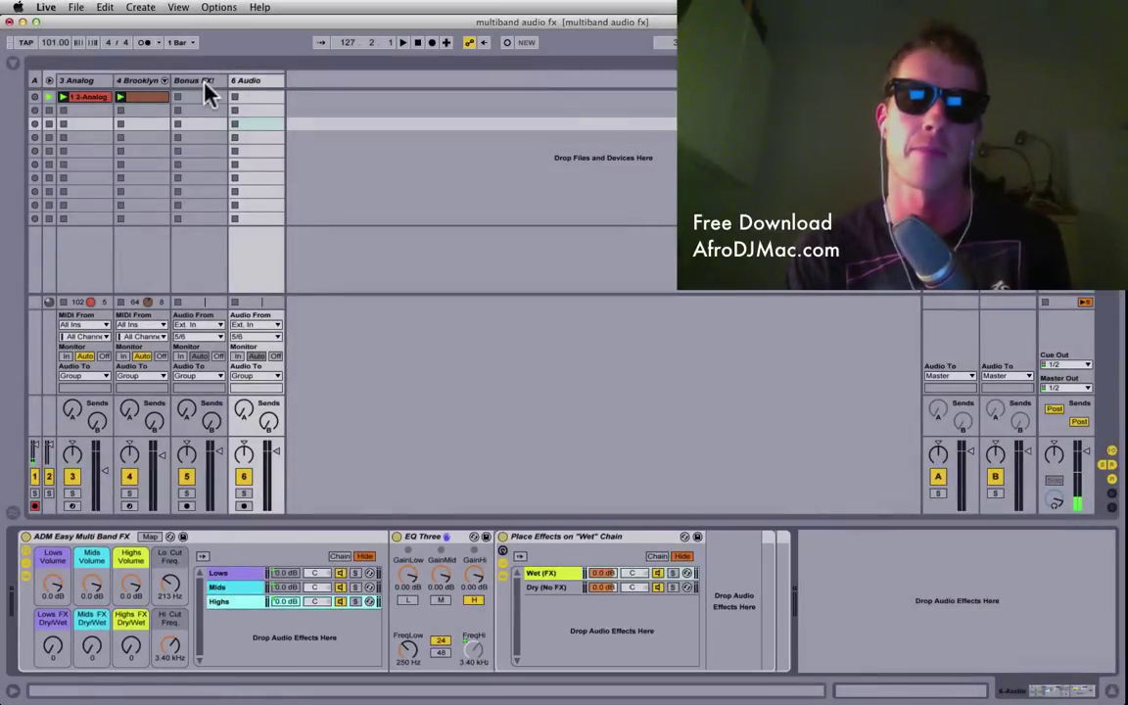
# Examine the Saturation and Glue, Chorus-Pitch-Delay and Bit Crush Flanger racks on the Bonus FX! track
pyautogui.click(204, 84)
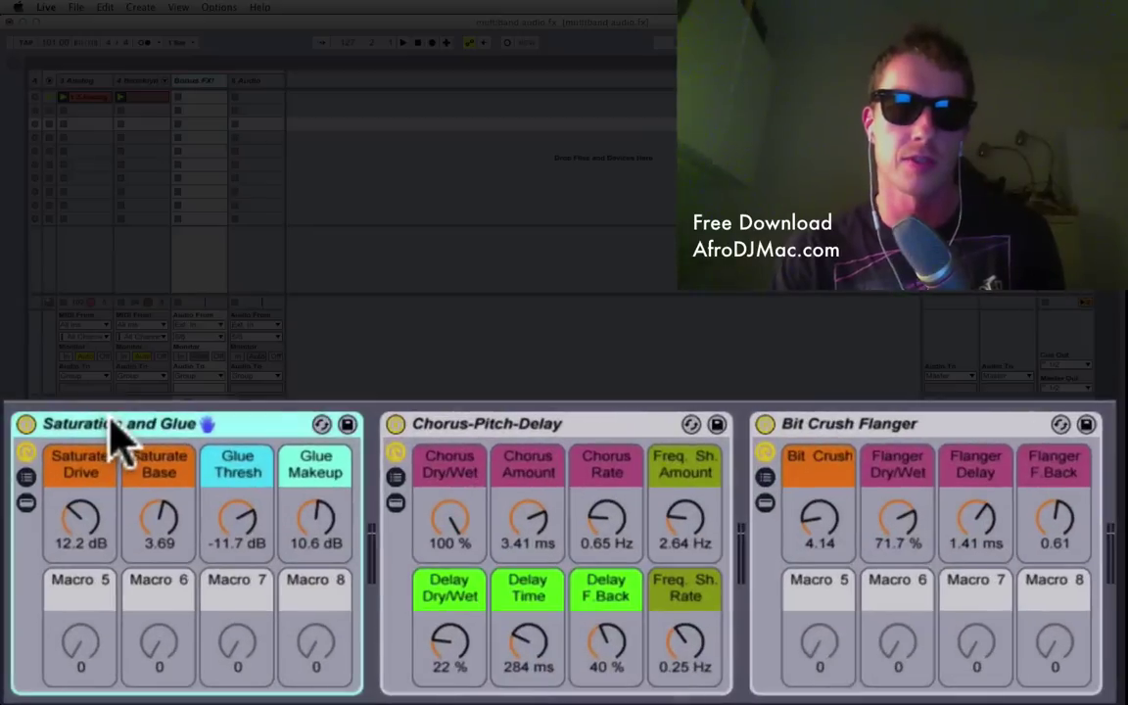
pyautogui.click(599, 426)
pyautogui.click(891, 426)
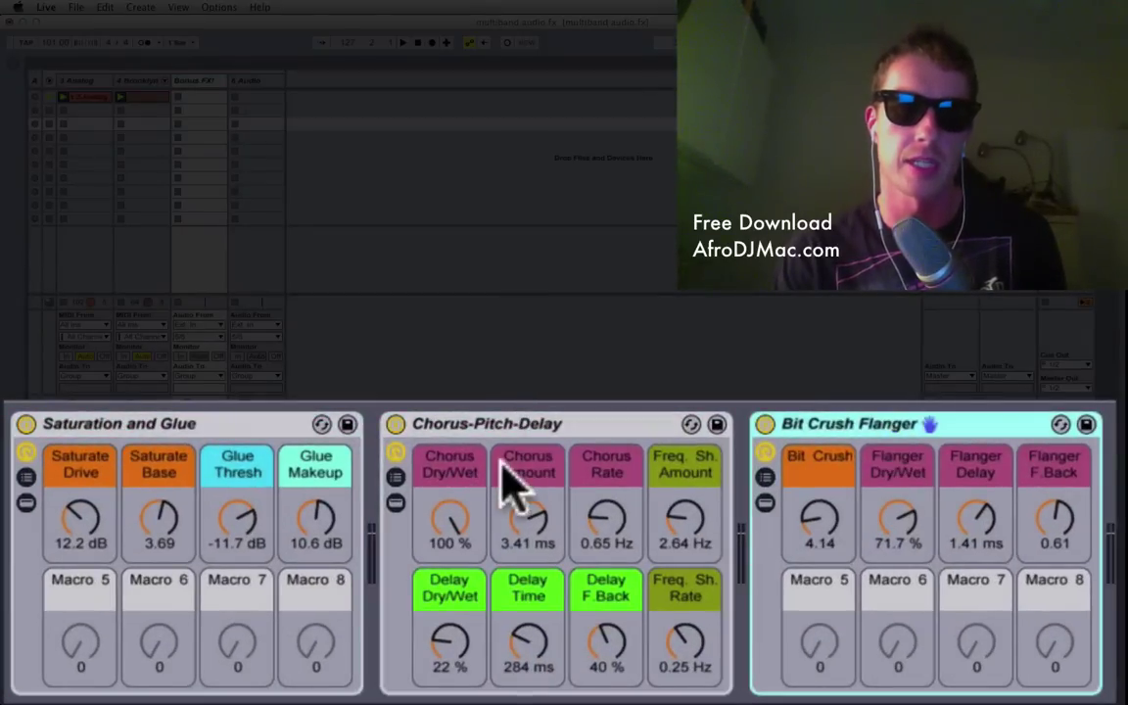
pyautogui.click(574, 425)
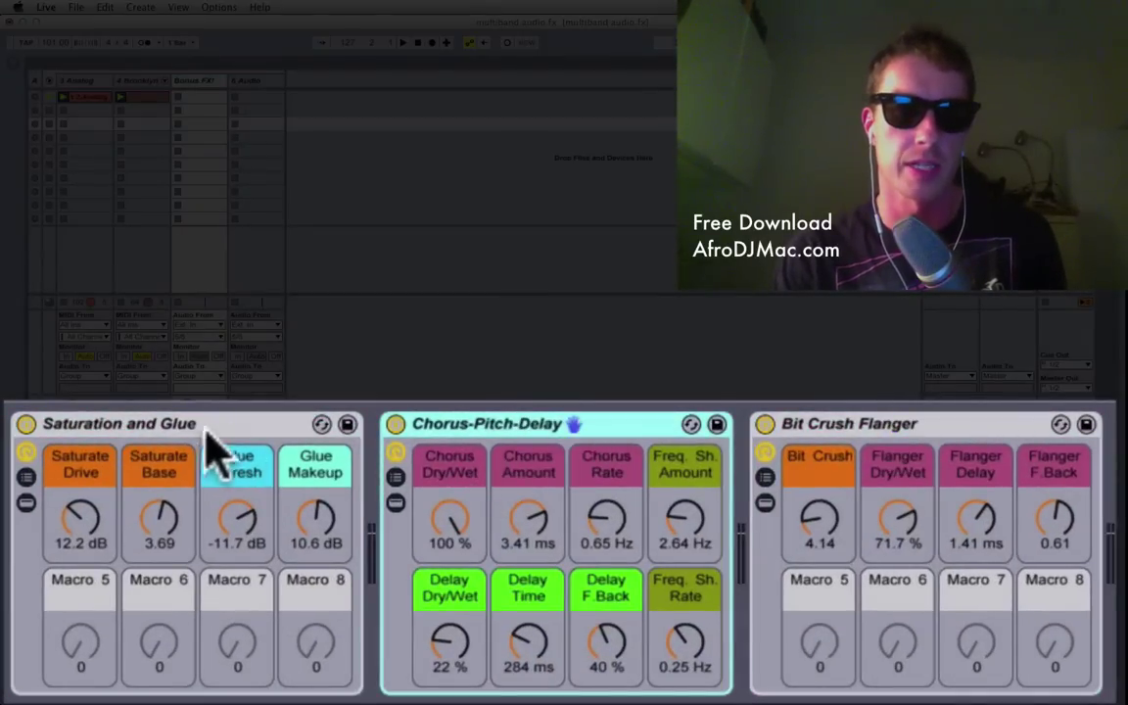
pyautogui.click(207, 431)
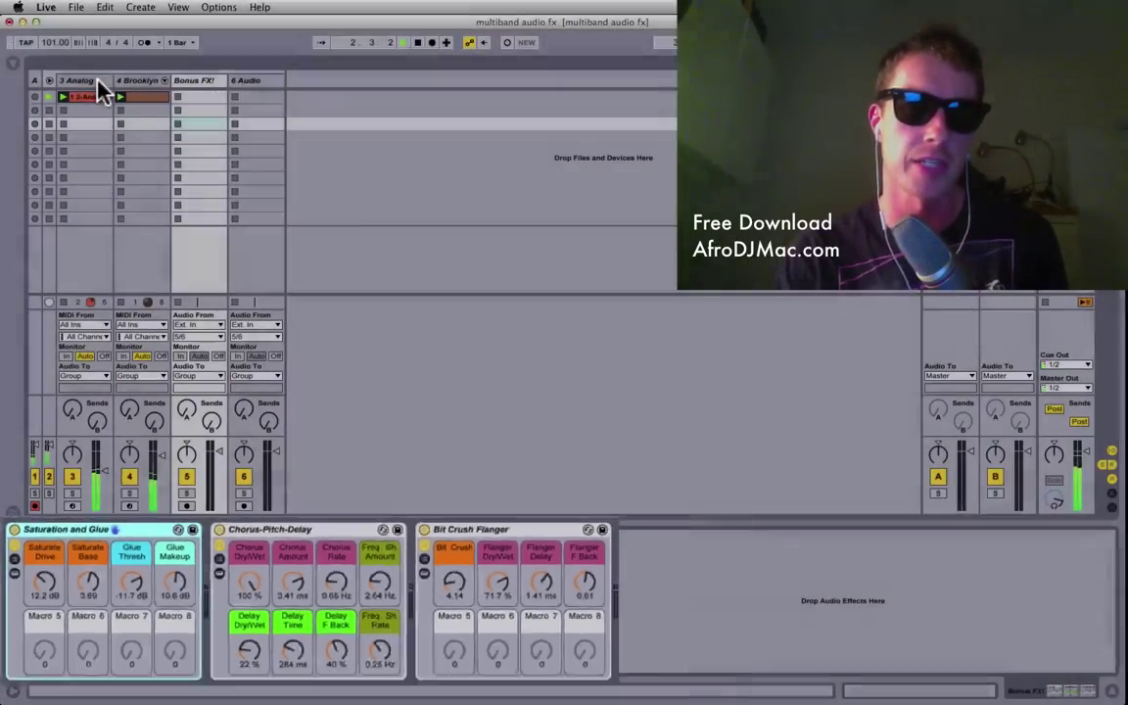
# Set Highs FX Dry/Wet to 117 in the multiband rack on the 3 Analog track
pyautogui.click(86, 71)
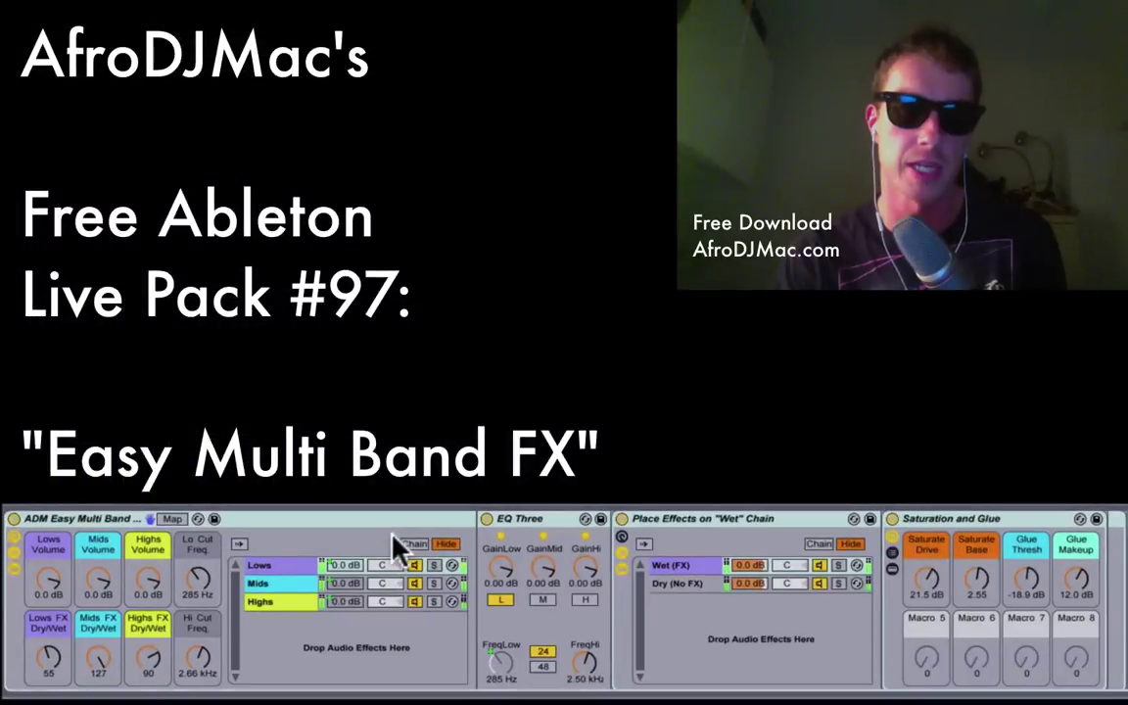
pyautogui.moveTo(149, 662); pyautogui.dragTo(149, 648)
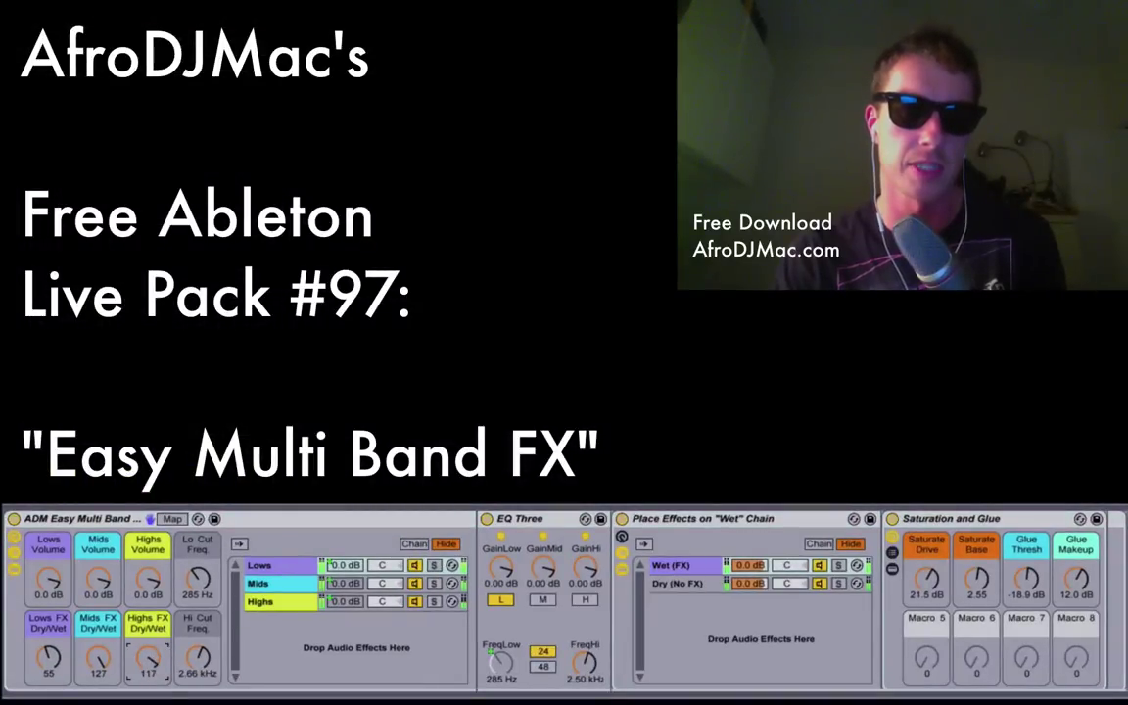